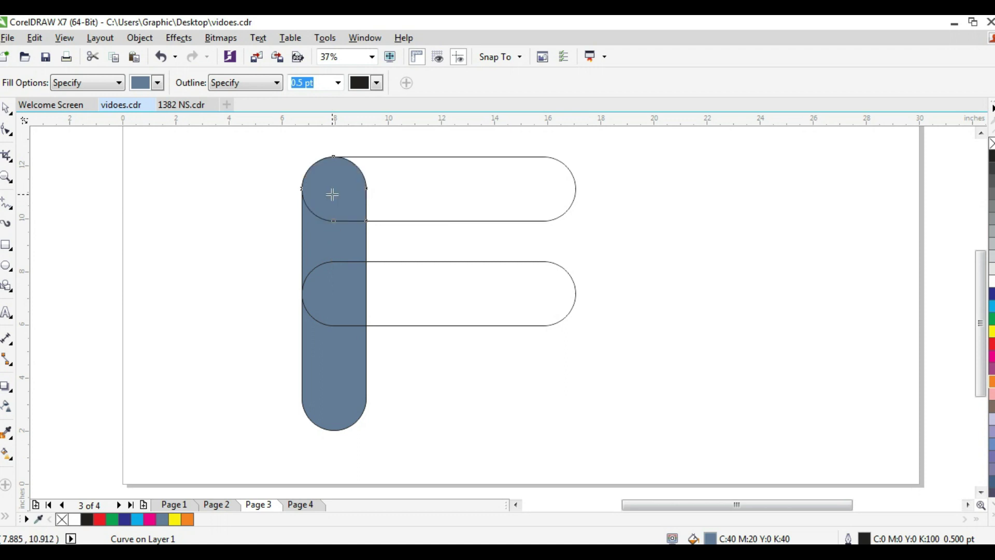
Step: Smart-fill the upper and lower horizontal bars of the F with the blue-grey C40 M20 Y0 K40
{"action": "left_click", "coordinate": [415, 186]}
{"action": "left_click", "coordinate": [415, 282]}
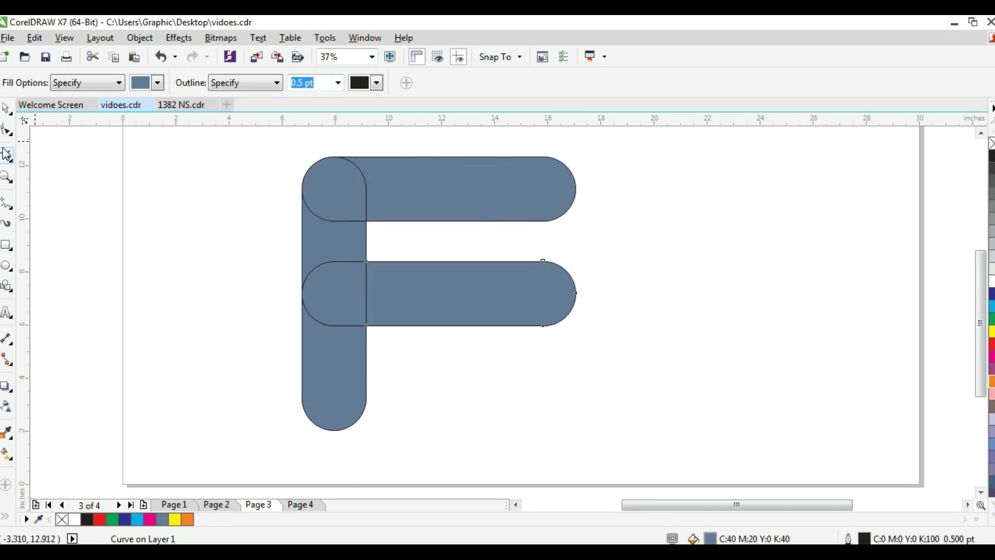
{"action": "key", "text": "space"}
{"action": "left_click", "coordinate": [331, 169]}
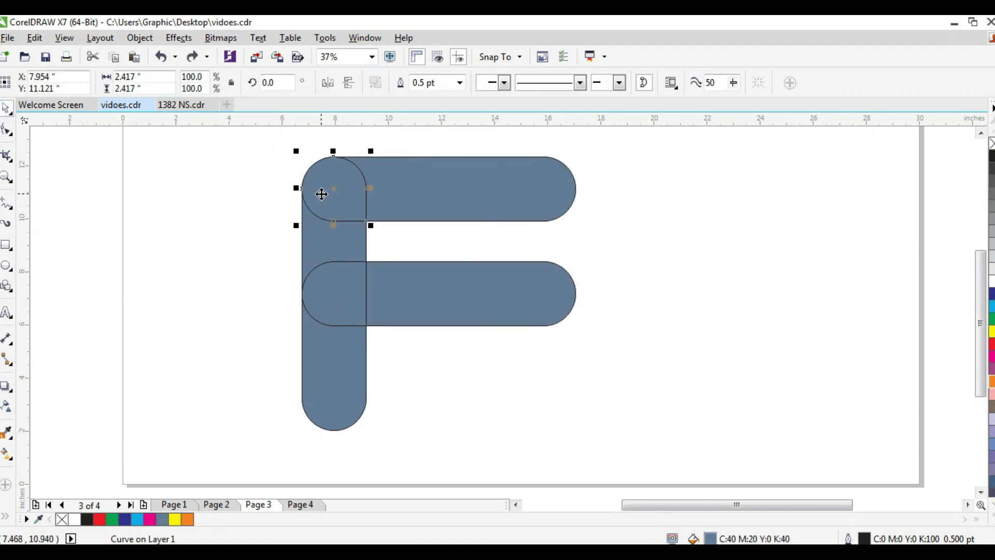
{"action": "key", "text": "ctrl+z"}
{"action": "left_click", "coordinate": [333, 244]}
{"action": "left_click", "coordinate": [357, 389], "text": "shift"}
{"action": "left_click_drag", "start_coordinate": [327, 243], "coordinate": [302, 238]}
{"action": "key", "text": "ctrl+z"}
{"action": "key", "text": "Escape"}
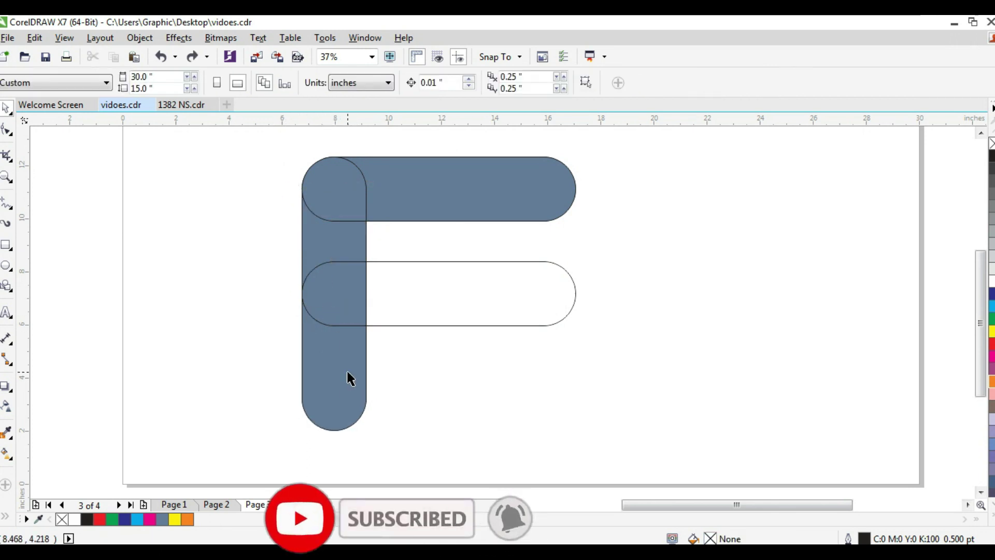
Step: Fill the bottom section of the vertical stem with red
{"action": "left_click", "coordinate": [343, 371]}
{"action": "left_click", "coordinate": [992, 344]}
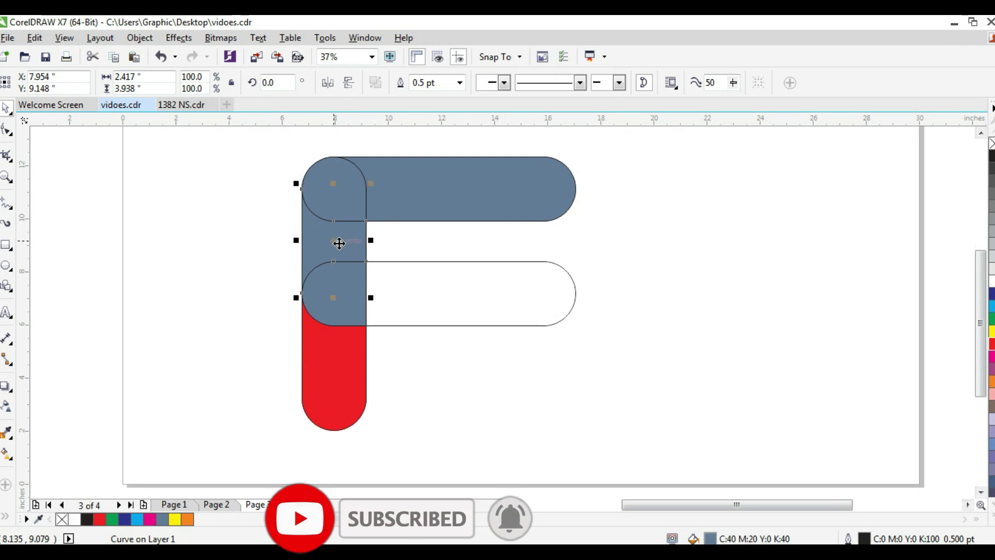
{"action": "key", "text": "ctrl+z"}
{"action": "key", "text": "ctrl+shift+z"}
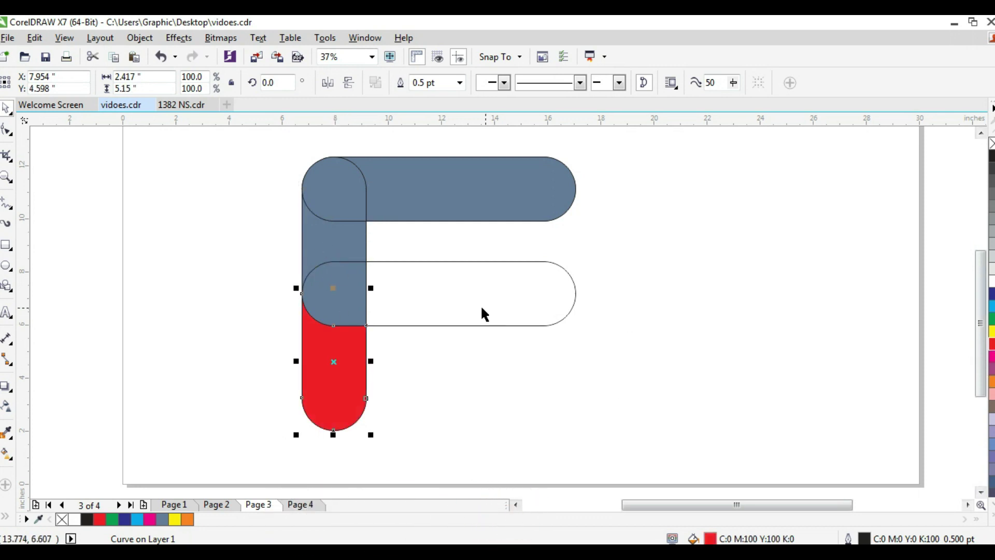
Step: Fill the piece where the lower bar overlaps the stem with black
{"action": "left_click", "coordinate": [346, 295]}
{"action": "left_click", "coordinate": [991, 156]}
{"action": "left_click", "coordinate": [475, 291]}
Step: Fill the stem section between the two horizontal bars with red
{"action": "left_click_drag", "start_coordinate": [347, 229], "coordinate": [340, 228]}
{"action": "key", "text": "ctrl+z"}
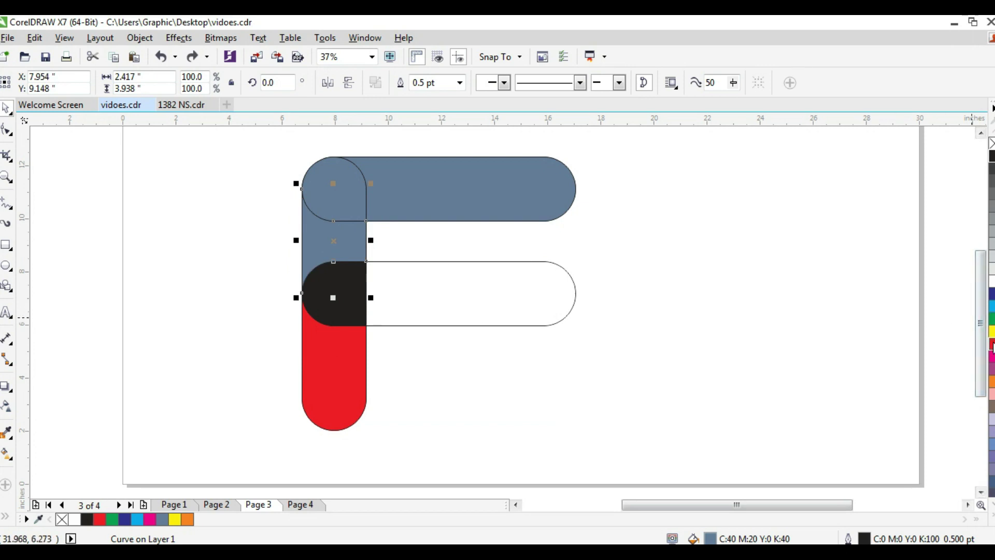
{"action": "left_click", "coordinate": [992, 344]}
{"action": "left_click", "coordinate": [448, 375]}
Step: Give the stem section between the bars a linear fountain fill running from red to black
{"action": "left_click", "coordinate": [340, 238]}
{"action": "key", "text": "g"}
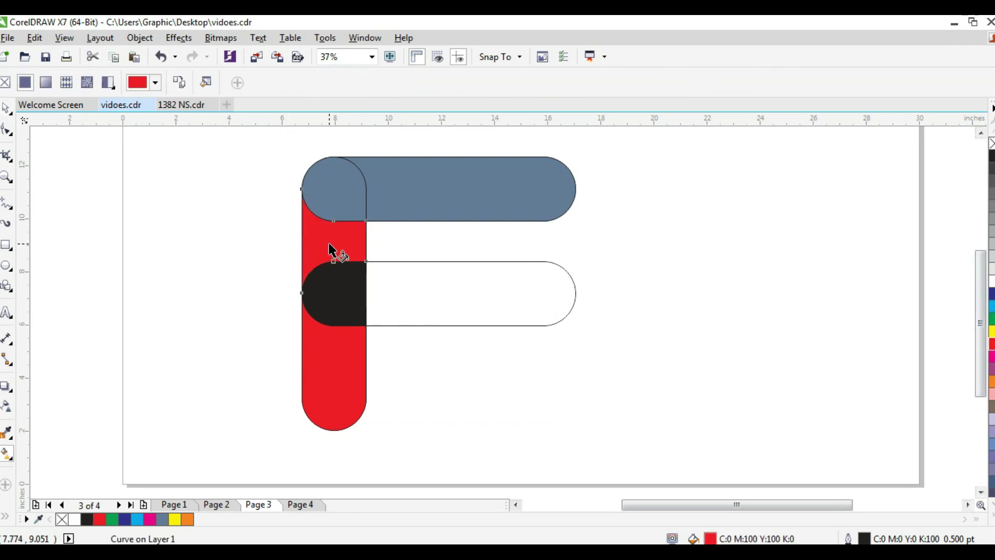
{"action": "left_click", "coordinate": [46, 83]}
{"action": "left_click", "coordinate": [364, 240]}
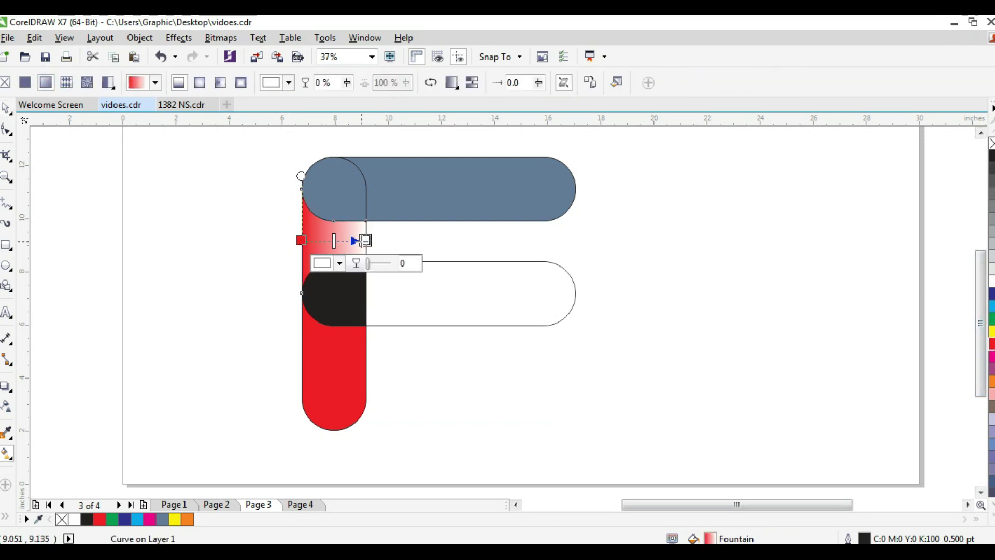
{"action": "left_click", "coordinate": [339, 263]}
{"action": "left_click_drag", "start_coordinate": [322, 330], "coordinate": [325, 412]}
{"action": "left_click", "coordinate": [4, 108]}
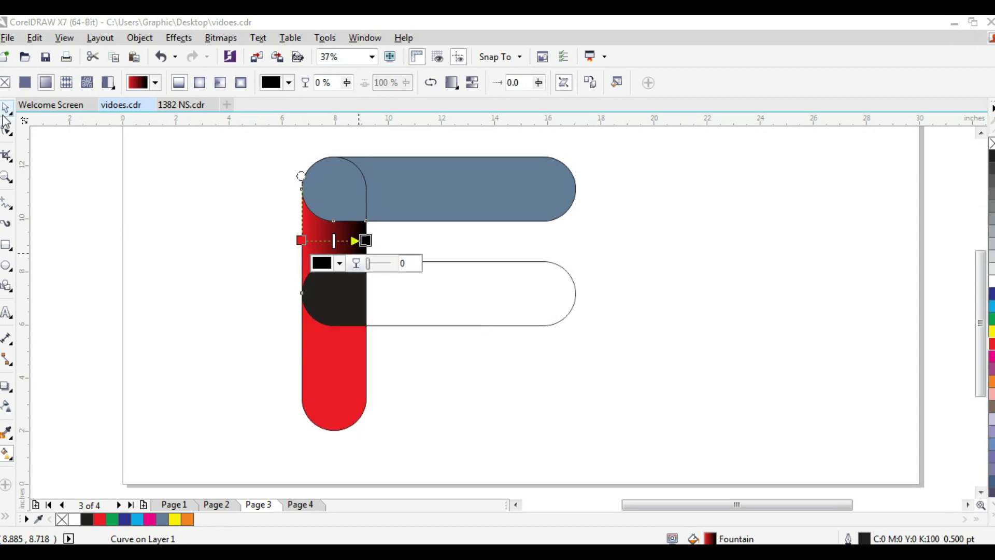
Step: Repeat the red-to-black fountain fill on the bottom section of the stem
{"action": "left_click", "coordinate": [353, 378]}
{"action": "key", "text": "ctrl+r"}
{"action": "left_click", "coordinate": [382, 351]}
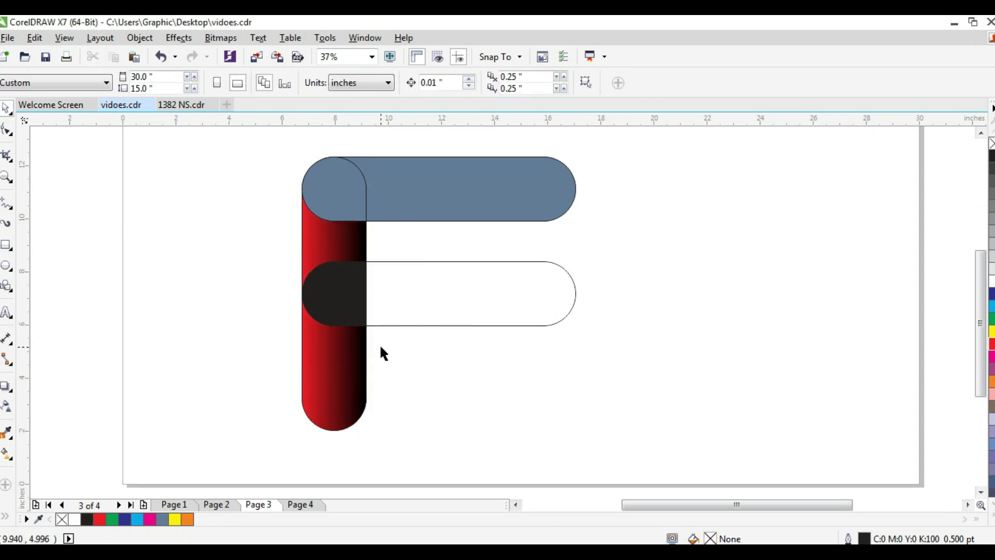
Step: Fill the piece where the lower bar overlaps the stem with yellow
{"action": "left_click", "coordinate": [353, 291]}
{"action": "scroll", "coordinate": [353, 291], "scroll_direction": "up", "scroll_amount": 2}
{"action": "left_click", "coordinate": [816, 346]}
{"action": "left_click", "coordinate": [315, 284]}
{"action": "left_click", "coordinate": [991, 332]}
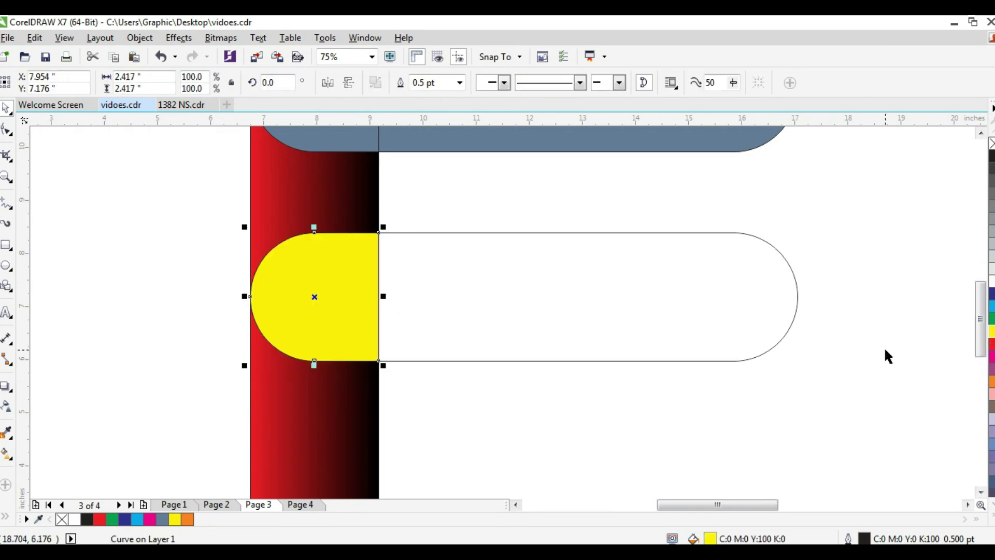
{"action": "left_click", "coordinate": [886, 353]}
Step: Fill the piece where the upper bar overlaps the stem with yellow
{"action": "scroll", "coordinate": [574, 298], "scroll_direction": "down", "scroll_amount": 2}
{"action": "left_click", "coordinate": [471, 191]}
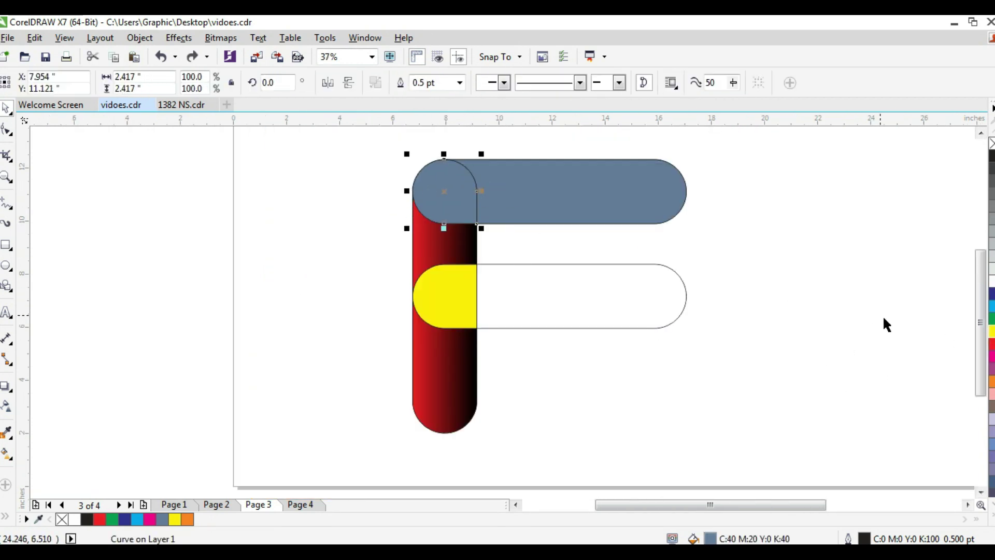
{"action": "left_click", "coordinate": [991, 333]}
{"action": "left_click", "coordinate": [777, 254]}
Step: Fill the upper and lower horizontal bars with black
{"action": "left_click_drag", "start_coordinate": [565, 191], "coordinate": [590, 189]}
{"action": "key", "text": "ctrl+z"}
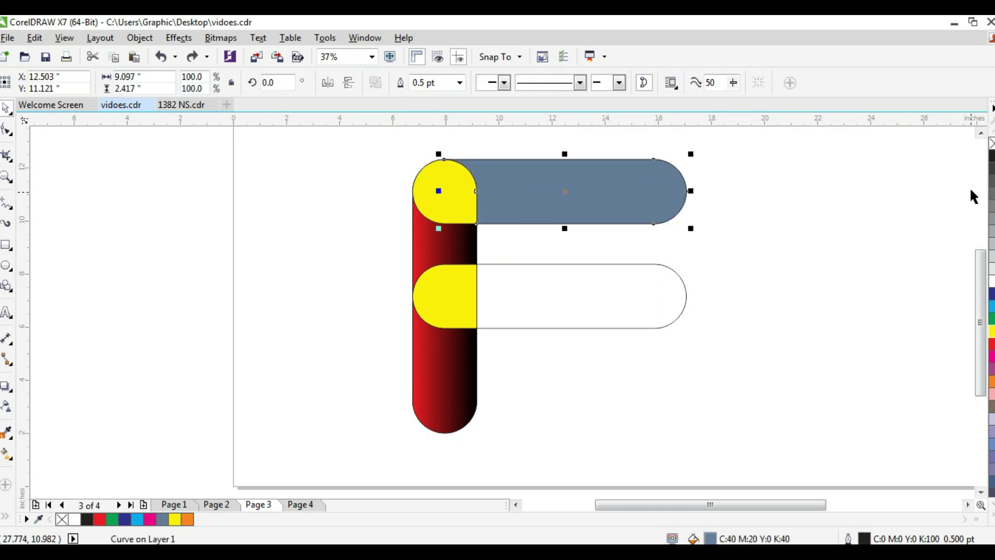
{"action": "left_click", "coordinate": [992, 157]}
{"action": "key", "text": "Escape"}
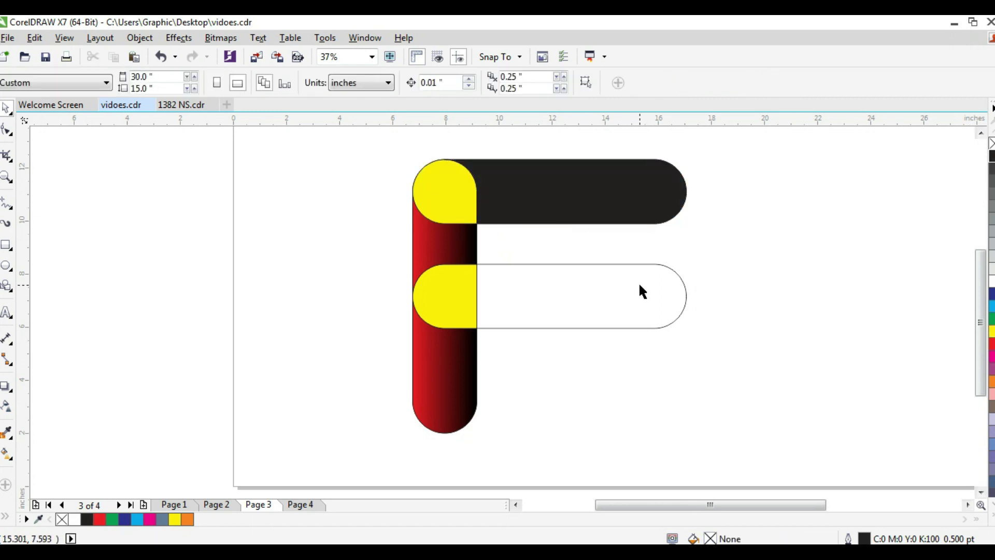
{"action": "left_click", "coordinate": [664, 265]}
{"action": "left_click", "coordinate": [990, 156]}
{"action": "key", "text": "Escape"}
{"action": "scroll", "coordinate": [779, 349], "scroll_direction": "up", "scroll_amount": 1}
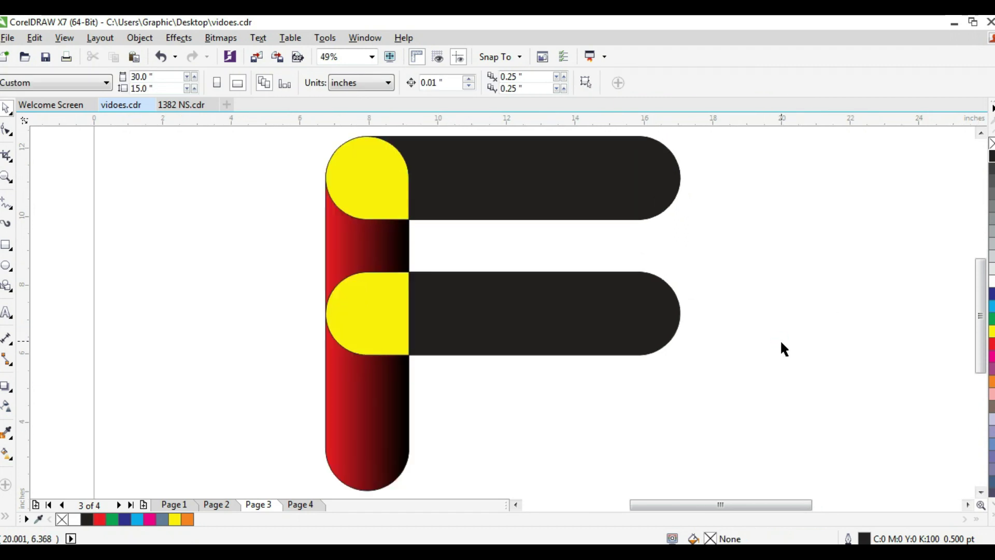
Step: Apply a linear fountain fill to the upper bar and set its start colour to dark green
{"action": "left_click", "coordinate": [522, 315]}
{"action": "scroll", "coordinate": [497, 314], "scroll_direction": "down", "scroll_amount": 2}
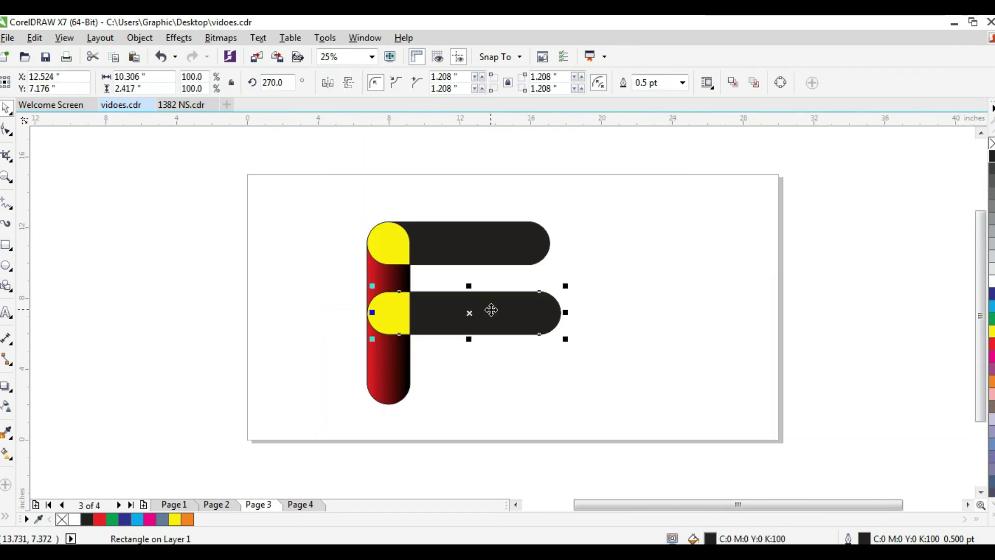
{"action": "left_click", "coordinate": [481, 246]}
{"action": "key", "text": "g"}
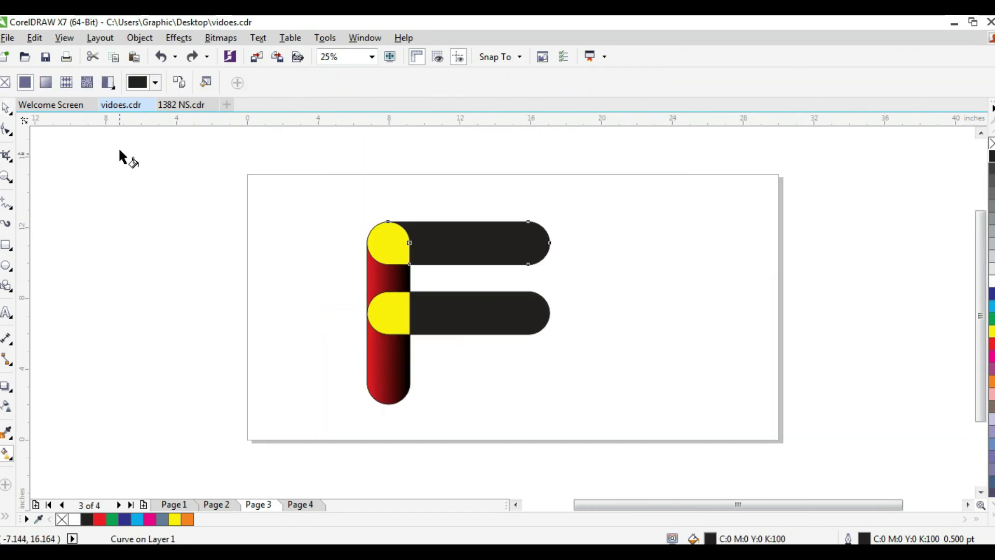
{"action": "left_click", "coordinate": [52, 86]}
{"action": "left_click", "coordinate": [549, 243]}
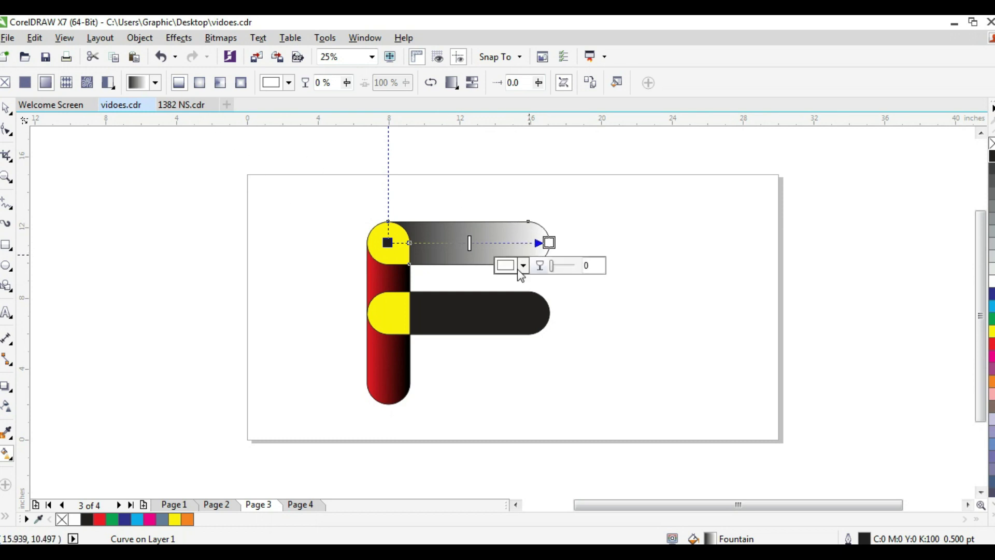
{"action": "left_click", "coordinate": [387, 242]}
{"action": "left_click", "coordinate": [362, 265]}
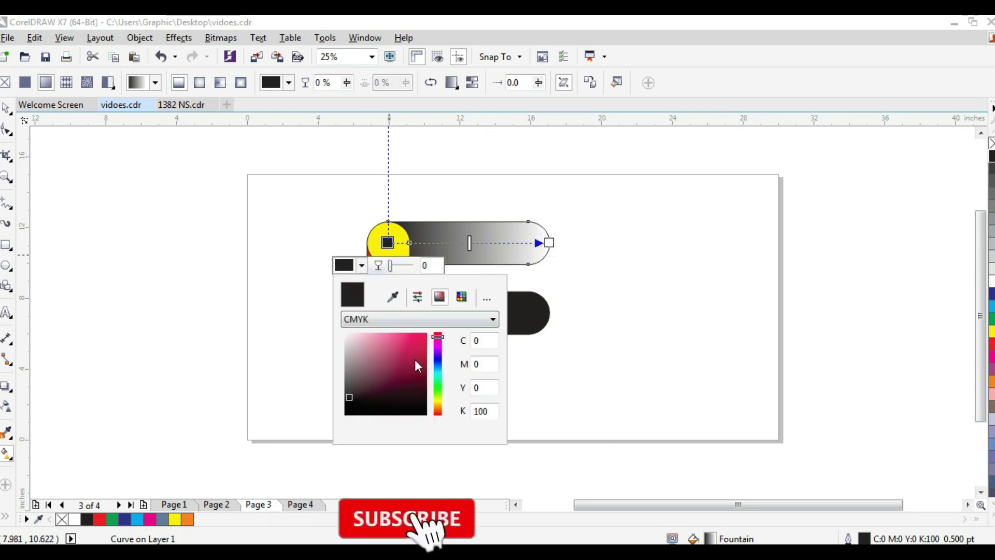
{"action": "left_click", "coordinate": [437, 376]}
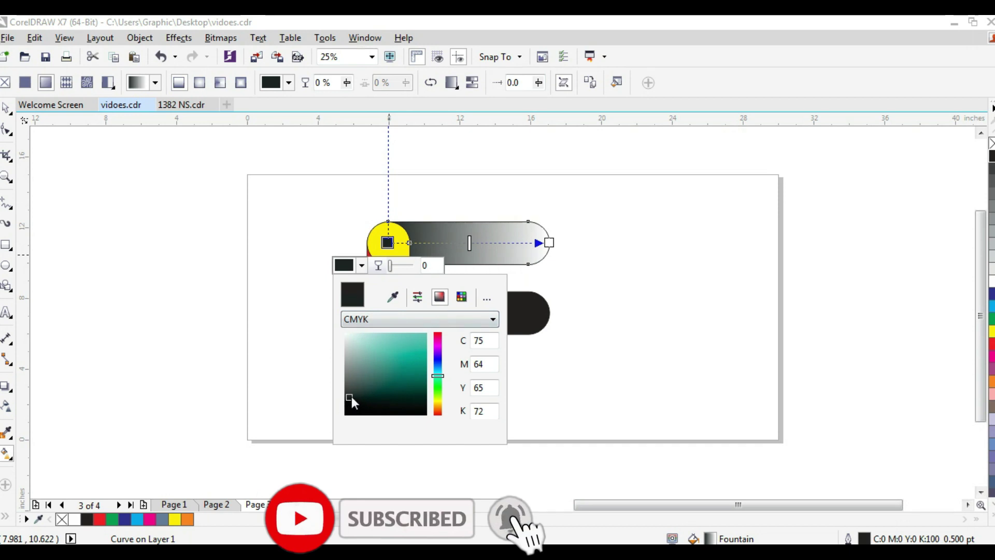
{"action": "left_click", "coordinate": [421, 381]}
Step: Set the end colour of the upper bar's gradient to black (#000000)
{"action": "left_click", "coordinate": [549, 242]}
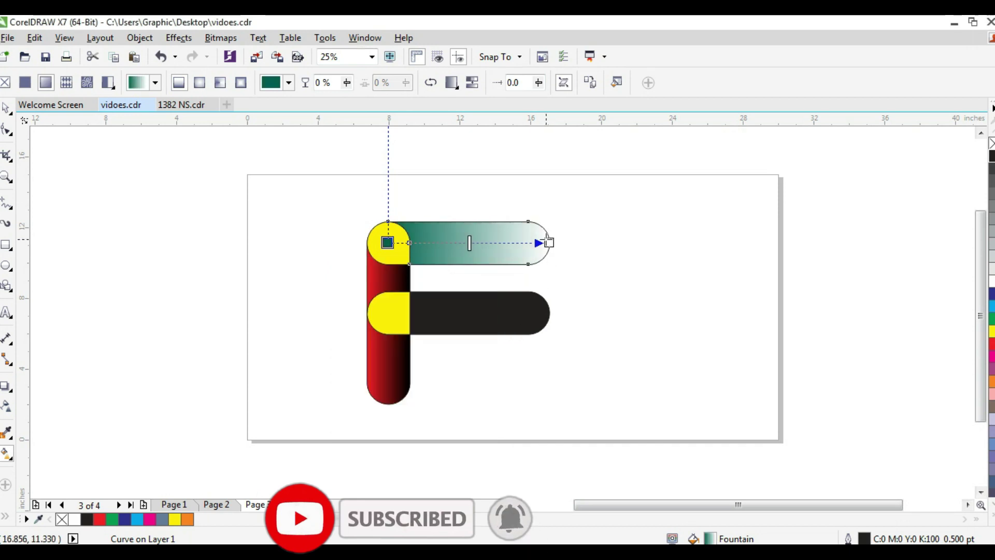
{"action": "left_click", "coordinate": [523, 265]}
{"action": "left_click", "coordinate": [523, 415]}
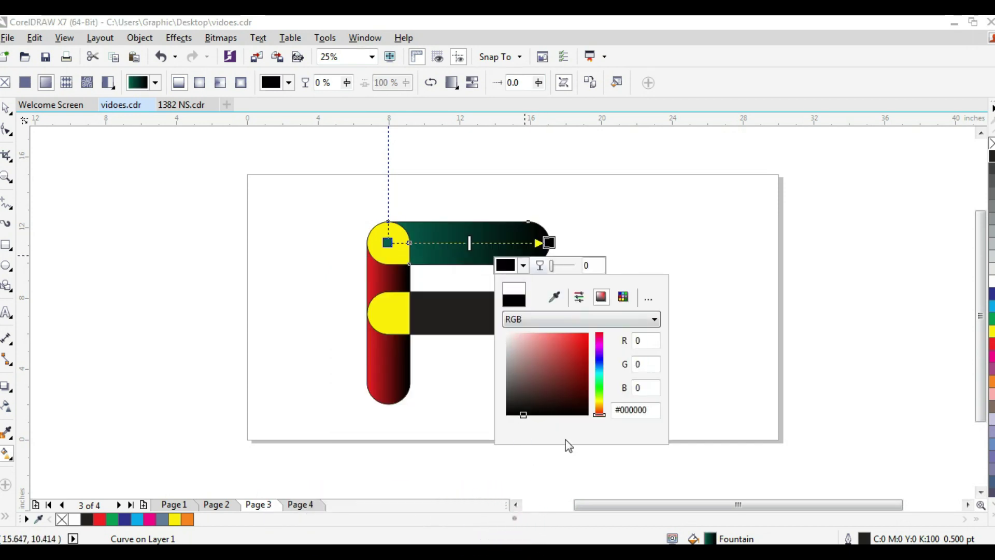
{"action": "left_click", "coordinate": [6, 107]}
Step: Repeat the black-ended fountain fill on the lower horizontal bar
{"action": "left_click", "coordinate": [311, 249]}
{"action": "left_click", "coordinate": [471, 325]}
{"action": "key", "text": "ctrl+r"}
{"action": "left_click", "coordinate": [657, 374]}
{"action": "left_click", "coordinate": [469, 315]}
{"action": "left_click", "coordinate": [484, 306]}
Step: Set the start colour of the lower bar's gradient to teal, C89 M31 Y60 K12
{"action": "key", "text": "g"}
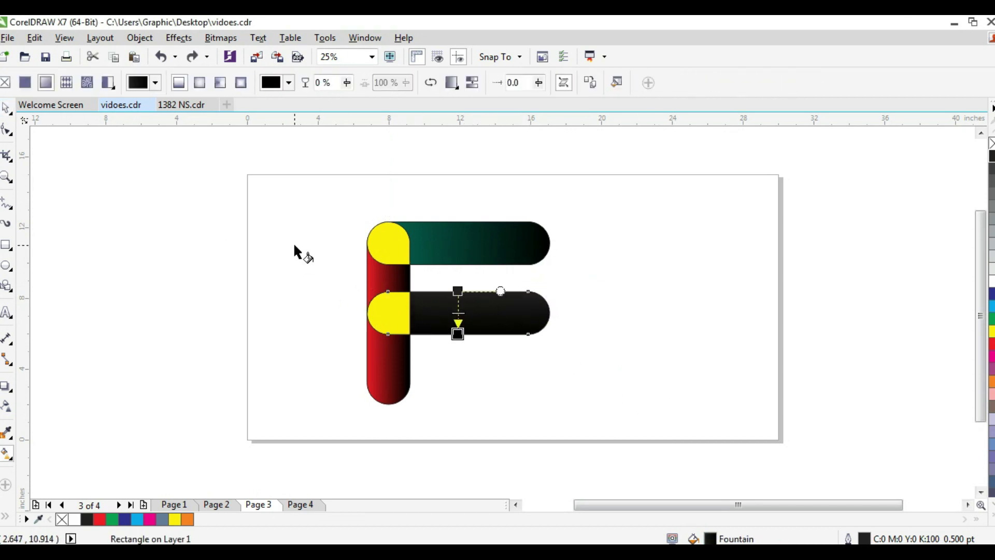
{"action": "left_click", "coordinate": [458, 292]}
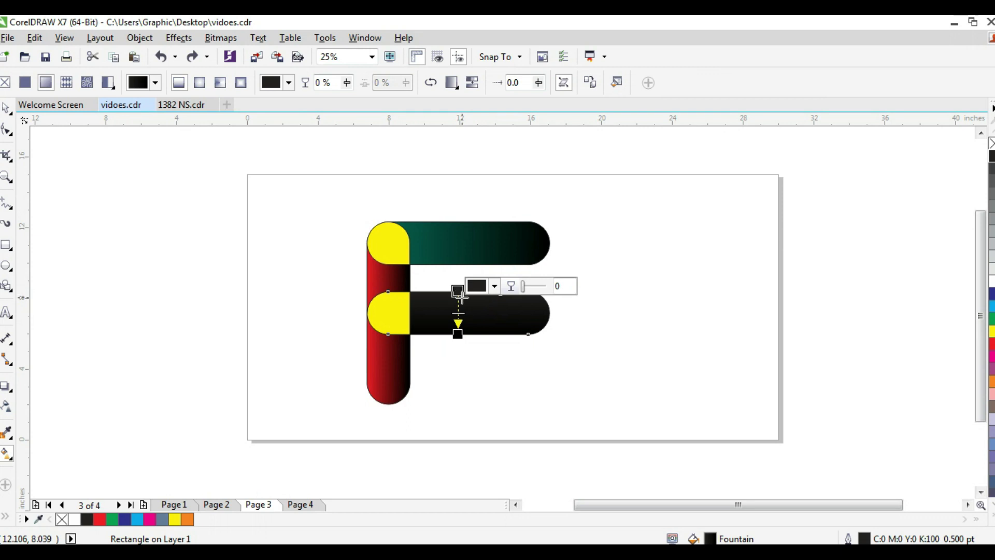
{"action": "left_click", "coordinate": [494, 287]}
{"action": "mouse_move", "coordinate": [571, 392]}
{"action": "left_mouse_down"}
{"action": "mouse_move", "coordinate": [576, 404]}
{"action": "mouse_move", "coordinate": [572, 395]}
{"action": "left_mouse_up"}
{"action": "mouse_move", "coordinate": [500, 405]}
{"action": "left_mouse_down"}
{"action": "mouse_move", "coordinate": [533, 389]}
{"action": "mouse_move", "coordinate": [543, 395]}
{"action": "left_mouse_up"}
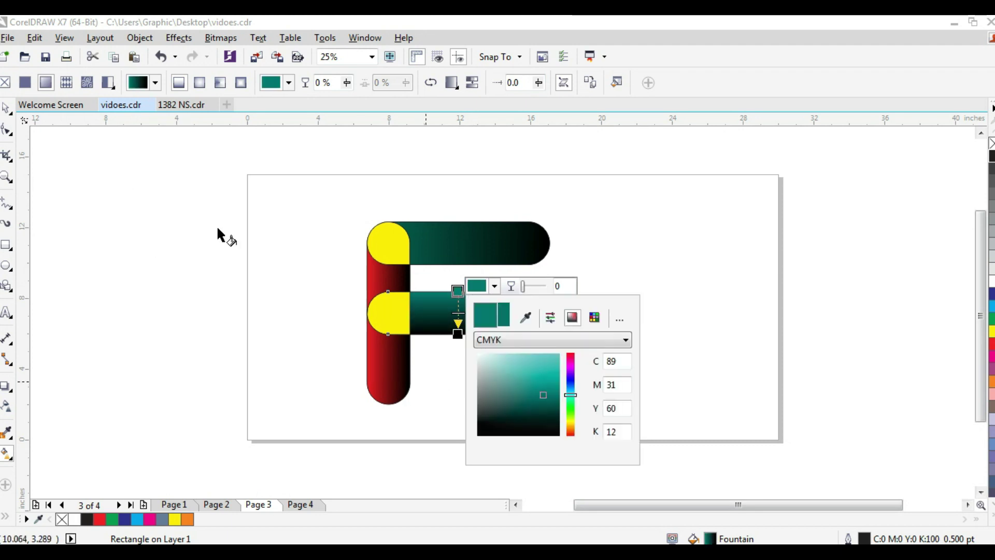
{"action": "left_click", "coordinate": [5, 110]}
{"action": "left_click", "coordinate": [4, 111]}
{"action": "left_click", "coordinate": [123, 218]}
{"action": "scroll", "coordinate": [412, 314], "scroll_direction": "up", "scroll_amount": 2}
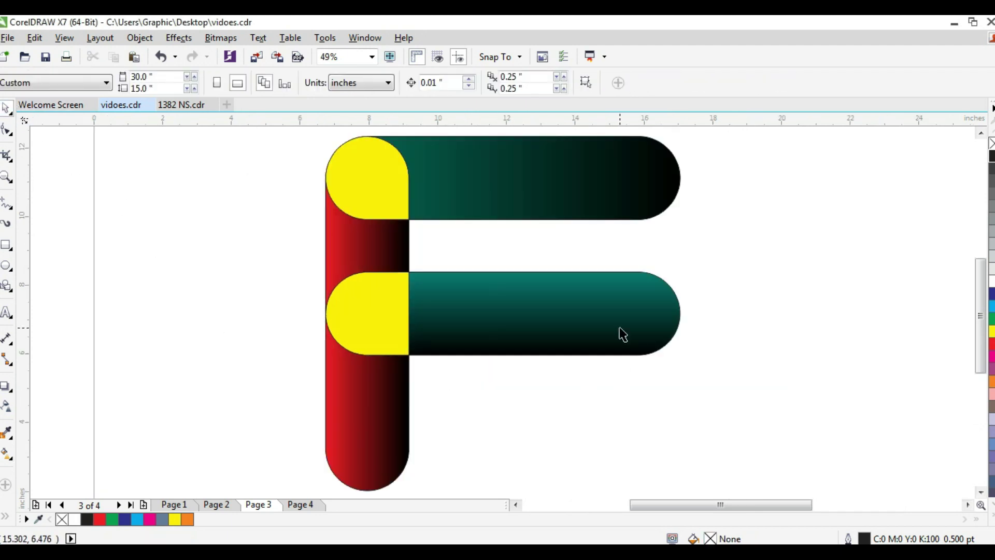
Step: Group all the pieces of the F
{"action": "scroll", "coordinate": [558, 307], "scroll_direction": "down", "scroll_amount": 2}
{"action": "left_click_drag", "start_coordinate": [689, 193], "coordinate": [356, 429]}
{"action": "key", "text": "ctrl+g"}
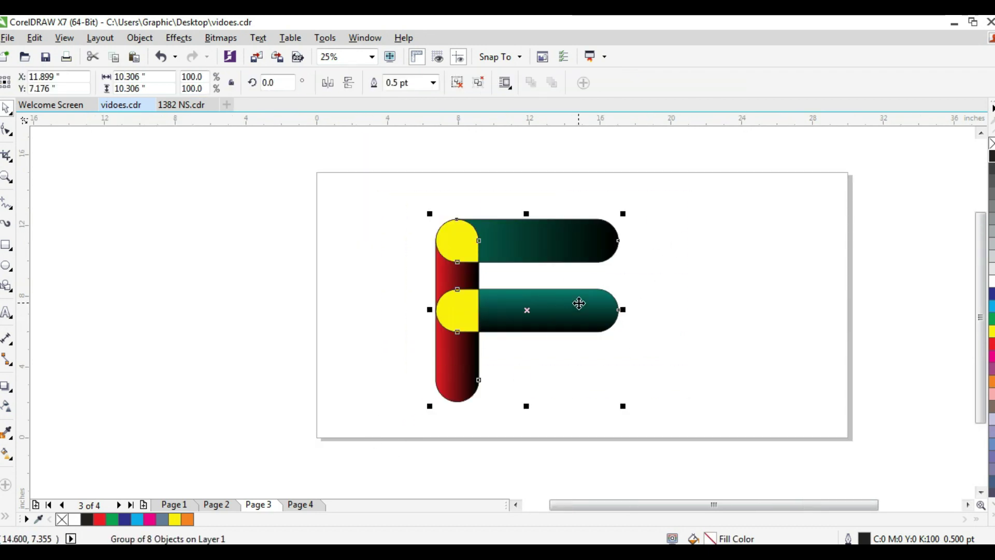
Step: Remove the outline from the grouped F and move it about 4.5 inches left and 1.6 inches up on the page
{"action": "left_click", "coordinate": [791, 304]}
{"action": "left_click", "coordinate": [503, 321]}
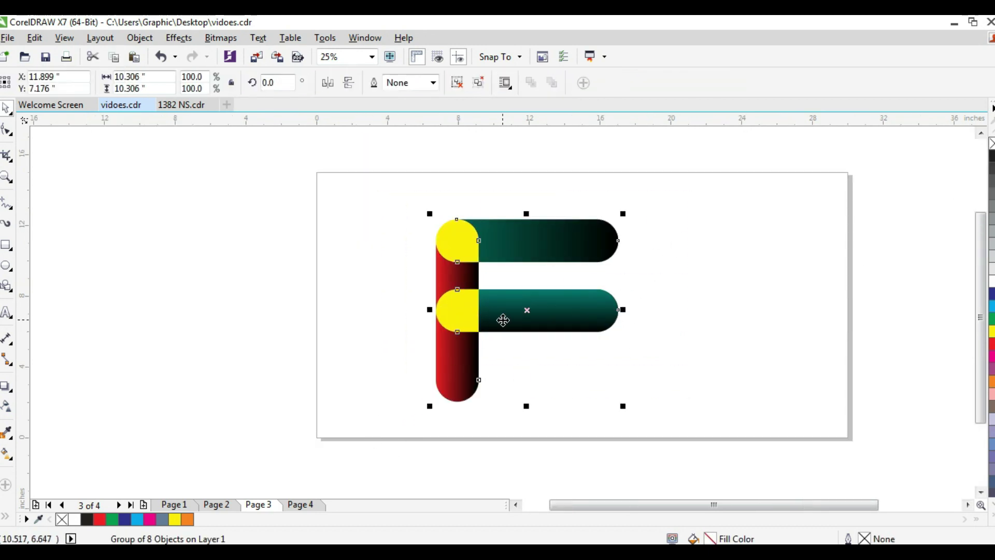
{"action": "left_click_drag", "start_coordinate": [526, 251], "coordinate": [447, 223]}
{"action": "key", "text": "Escape"}
Step: Apply a linear fountain fill to the upper yellow overlap piece inside the group
{"action": "left_click", "coordinate": [380, 216]}
{"action": "left_click", "coordinate": [384, 210], "text": "ctrl"}
{"action": "scroll", "coordinate": [391, 201], "scroll_direction": "up", "scroll_amount": 1}
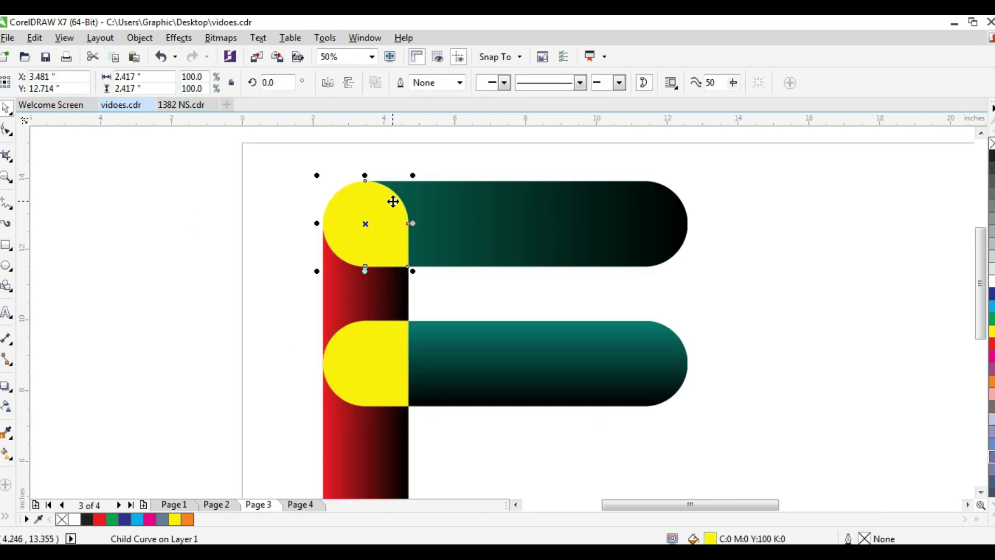
{"action": "key", "text": "g"}
{"action": "left_click", "coordinate": [45, 83]}
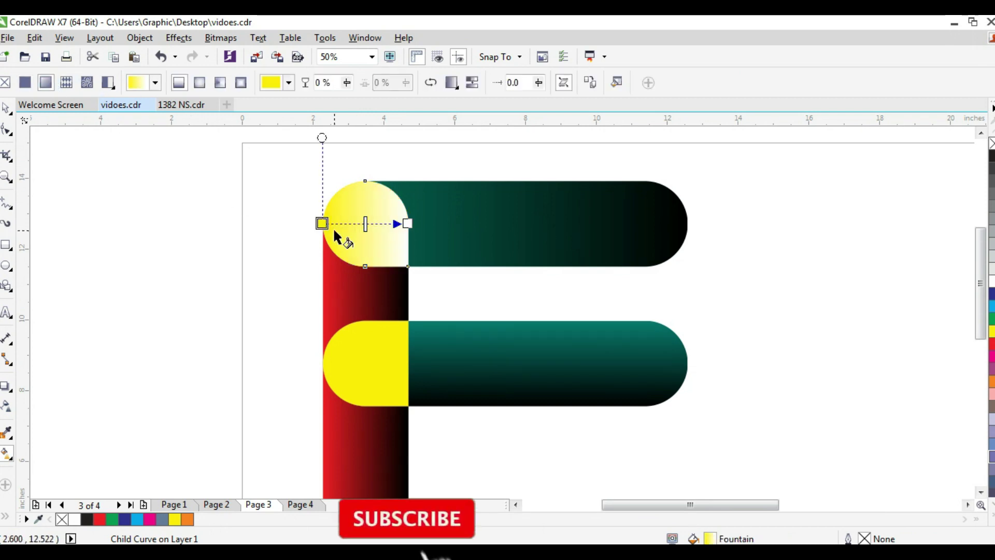
Step: Set the end colour of the upper overlap's gradient to orange-brown and pull its end point slightly inward
{"action": "left_click", "coordinate": [407, 223]}
{"action": "left_click", "coordinate": [382, 246]}
{"action": "left_click", "coordinate": [459, 389]}
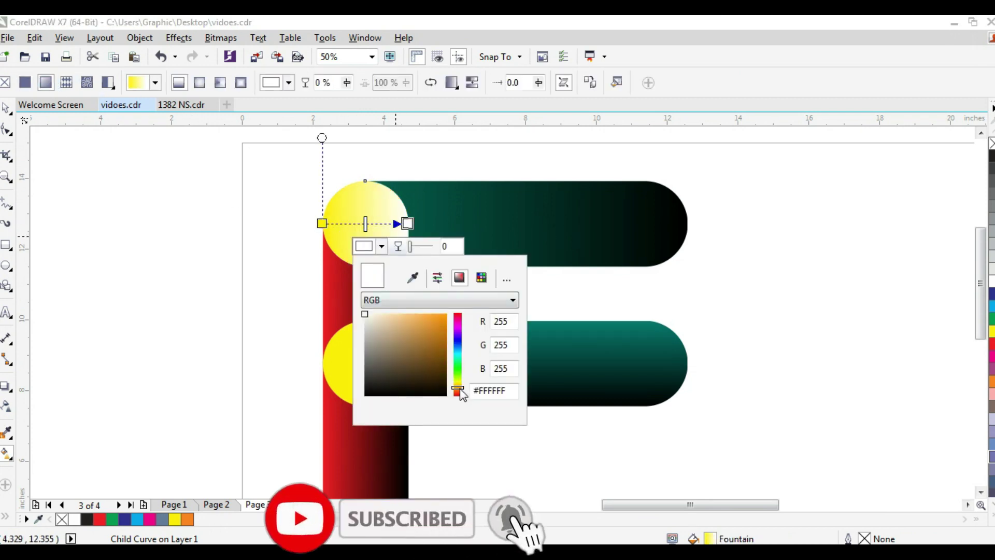
{"action": "left_click_drag", "start_coordinate": [460, 389], "coordinate": [457, 393]}
{"action": "left_click_drag", "start_coordinate": [365, 313], "coordinate": [433, 332]}
{"action": "left_click_drag", "start_coordinate": [408, 224], "coordinate": [394, 221]}
{"action": "key", "text": "space"}
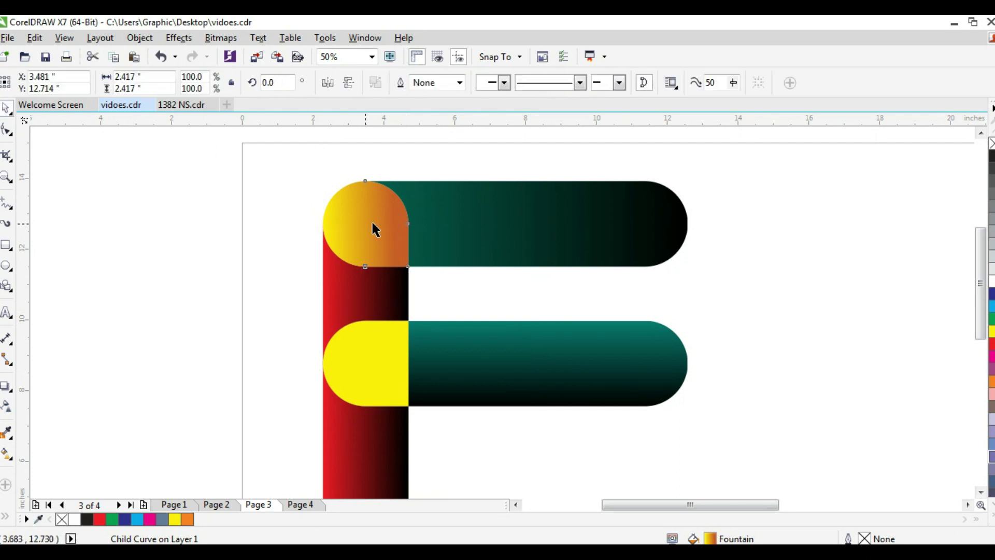
{"action": "left_click", "coordinate": [379, 350]}
{"action": "key", "text": "space"}
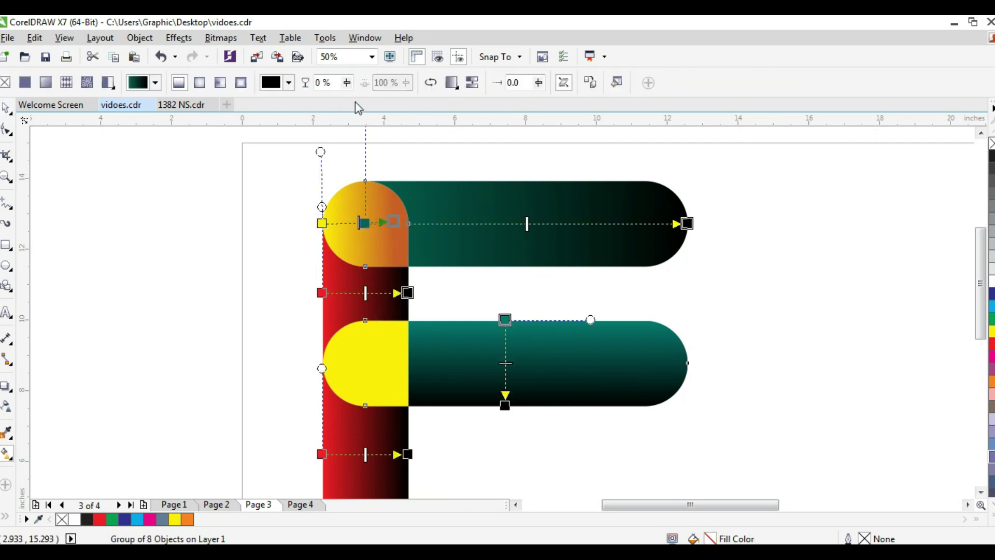
{"action": "left_click", "coordinate": [431, 85]}
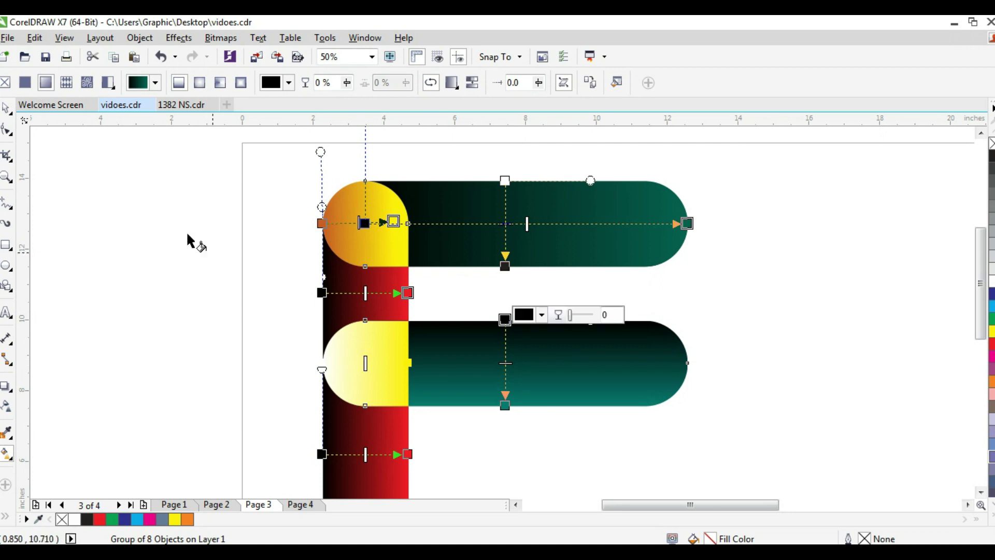
{"action": "key", "text": "ctrl+z"}
{"action": "key", "text": "space"}
{"action": "left_click", "coordinate": [140, 252]}
Step: Ungroup the pieces of the F
{"action": "left_click", "coordinate": [373, 355]}
{"action": "key", "text": "Escape"}
{"action": "left_click", "coordinate": [388, 366]}
{"action": "left_click", "coordinate": [459, 88]}
{"action": "key", "text": "Escape"}
Step: Copy the upper overlap piece's yellow-to-orange-brown fountain fill onto the solid yellow lower overlap piece
{"action": "left_click", "coordinate": [350, 358]}
{"action": "key", "text": "h"}
{"action": "key", "text": "g"}
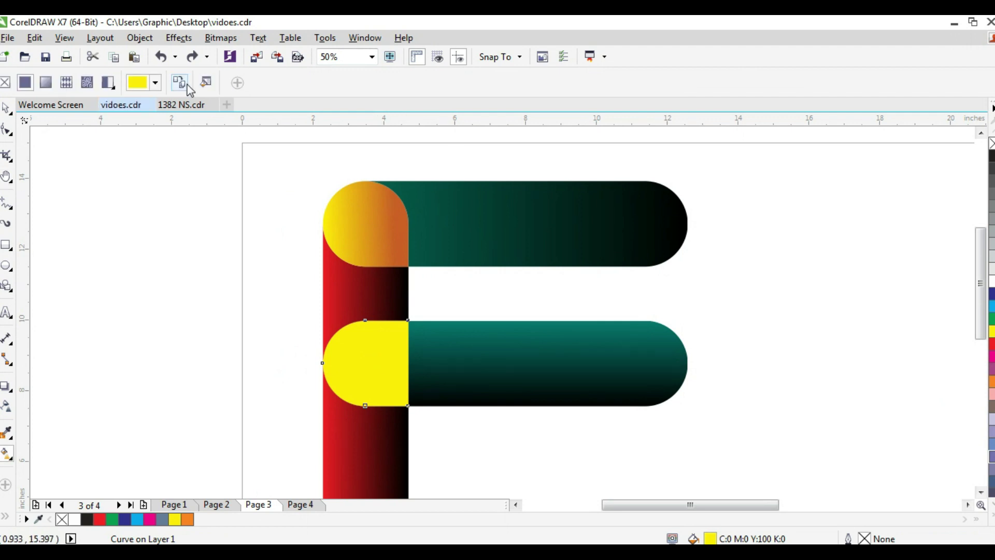
{"action": "left_click", "coordinate": [357, 252]}
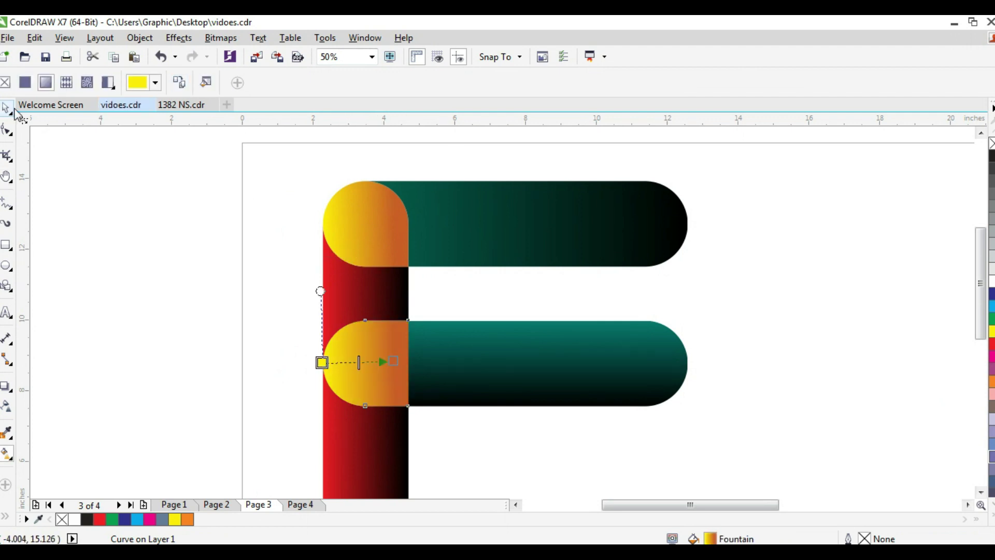
Step: Reverse the lower overlap's gradient so yellow starts at its right edge and orange-brown ends just inside its left edge
{"action": "mouse_move", "coordinate": [394, 362]}
{"action": "left_mouse_down"}
{"action": "mouse_move", "coordinate": [324, 314]}
{"action": "mouse_move", "coordinate": [280, 352]}
{"action": "mouse_move", "coordinate": [422, 360]}
{"action": "mouse_move", "coordinate": [399, 360]}
{"action": "left_mouse_up"}
{"action": "left_click", "coordinate": [322, 362]}
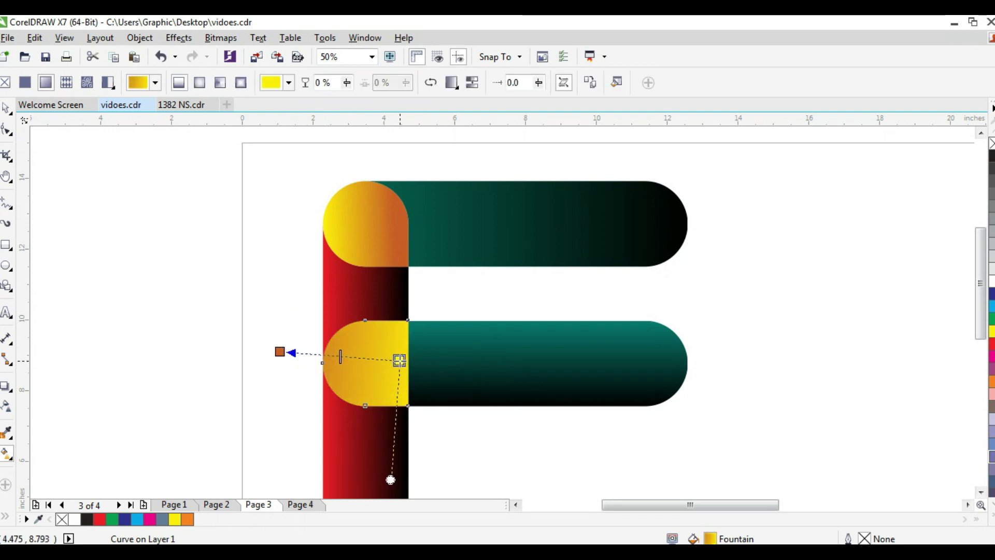
{"action": "left_click_drag", "start_coordinate": [280, 352], "coordinate": [337, 366]}
{"action": "left_click_drag", "start_coordinate": [399, 362], "coordinate": [416, 364]}
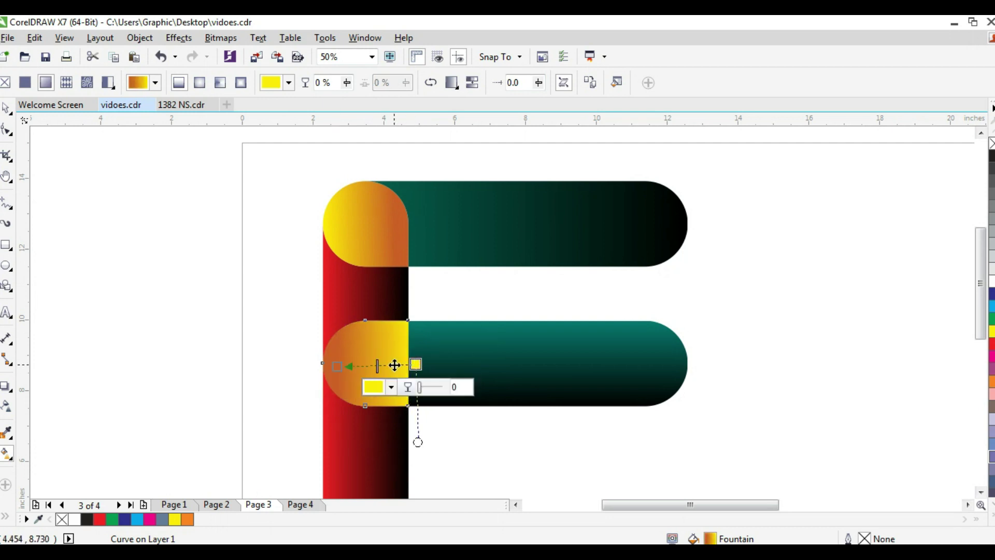
{"action": "left_click", "coordinate": [337, 366]}
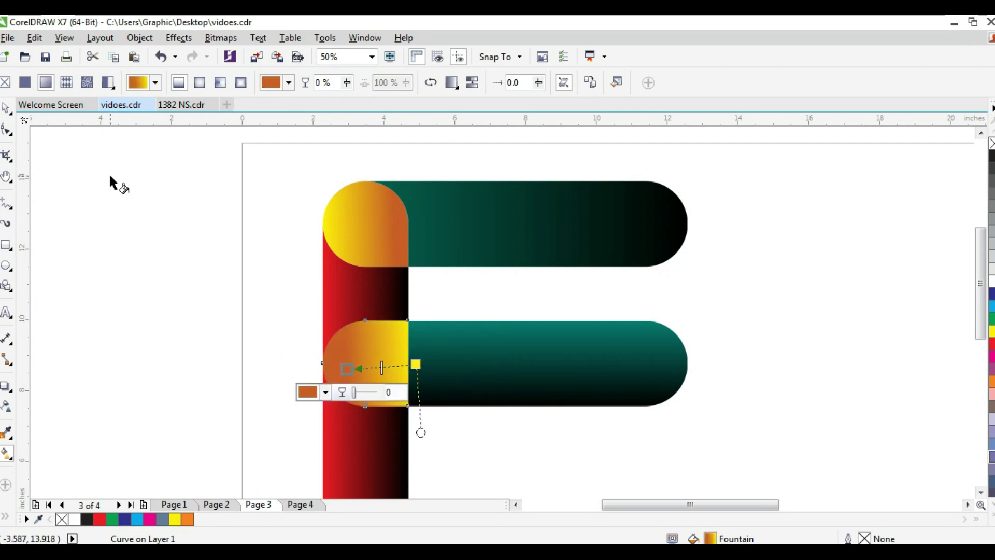
Step: Select all the pieces of the F and group them
{"action": "left_click", "coordinate": [7, 109]}
{"action": "left_click", "coordinate": [108, 246]}
{"action": "key", "text": "F4"}
{"action": "scroll", "coordinate": [481, 362], "scroll_direction": "down", "scroll_amount": 1}
{"action": "left_click_drag", "start_coordinate": [697, 218], "coordinate": [285, 479]}
{"action": "key", "text": "ctrl+g"}
Step: Draw an unfilled rectangle about 30.2 by 15.2 inches around the page as a frame
{"action": "key", "text": "F6"}
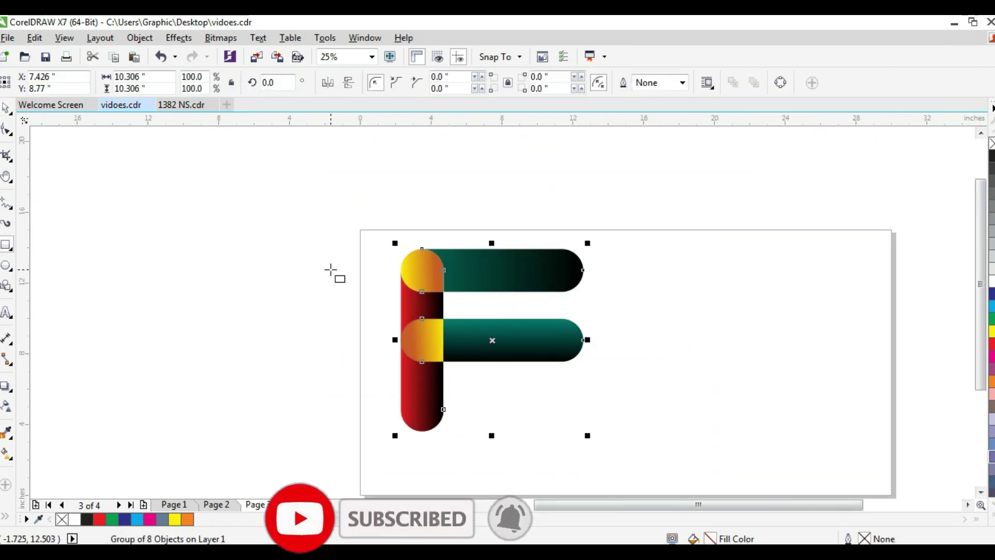
{"action": "left_click_drag", "start_coordinate": [362, 229], "coordinate": [894, 455]}
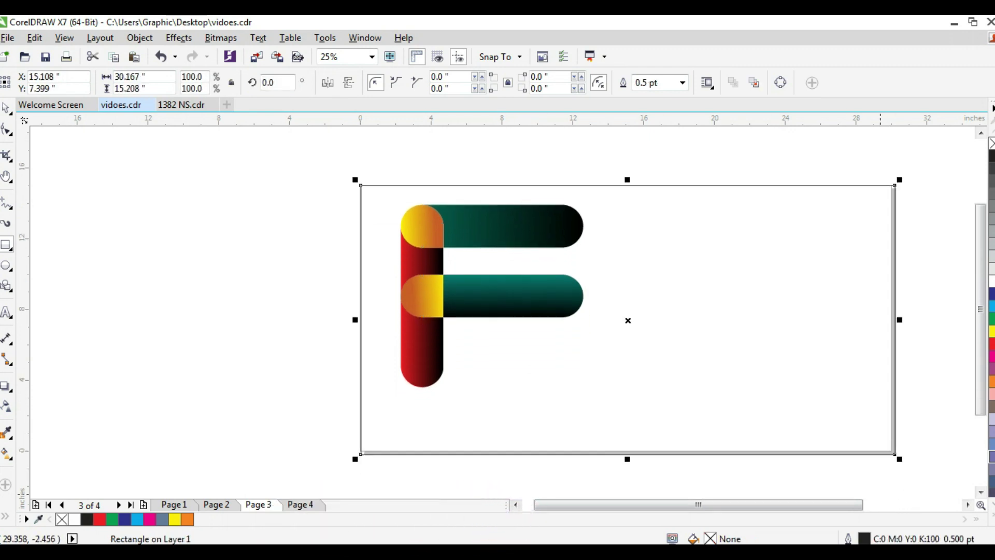
{"action": "key", "text": "shift+F2"}
Step: Enlarge the grouped F proportionally and place a copy of it about 14 inches to its right
{"action": "left_click_drag", "start_coordinate": [640, 128], "coordinate": [145, 498]}
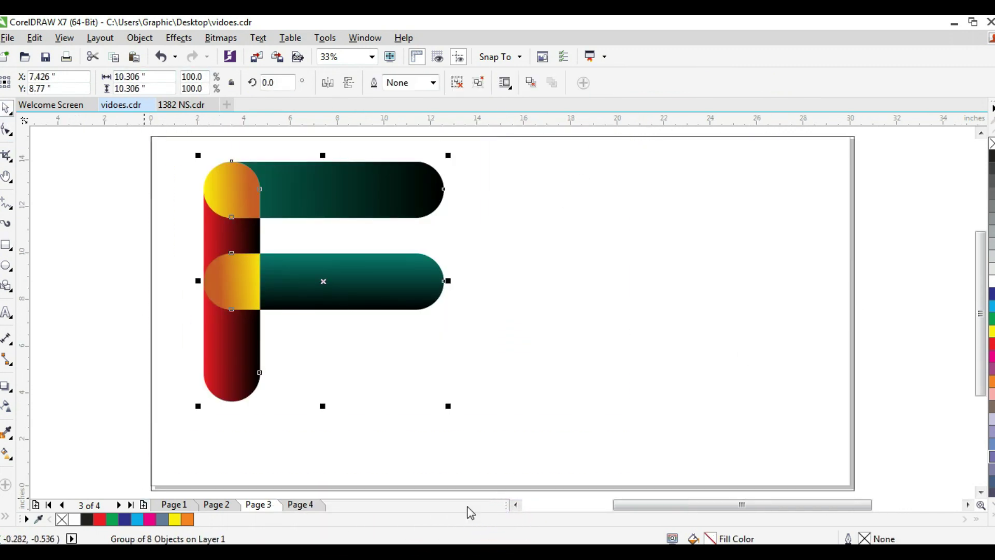
{"action": "left_click_drag", "start_coordinate": [449, 407], "coordinate": [524, 475]}
{"action": "left_click_drag", "start_coordinate": [309, 314], "coordinate": [641, 320]}
{"action": "right_click", "coordinate": [641, 319]}
{"action": "key", "text": "F6"}
{"action": "mouse_move", "coordinate": [899, 148]}
{"action": "left_mouse_down"}
{"action": "mouse_move", "coordinate": [366, 410]}
{"action": "mouse_move", "coordinate": [365, 500]}
{"action": "left_mouse_up"}
{"action": "left_click", "coordinate": [7, 108]}
{"action": "key", "text": "Delete"}
Step: Group the two Fs and scale the group down to 94.4 percent
{"action": "key", "text": "ctrl+g"}
{"action": "left_click_drag", "start_coordinate": [844, 136], "coordinate": [811, 151]}
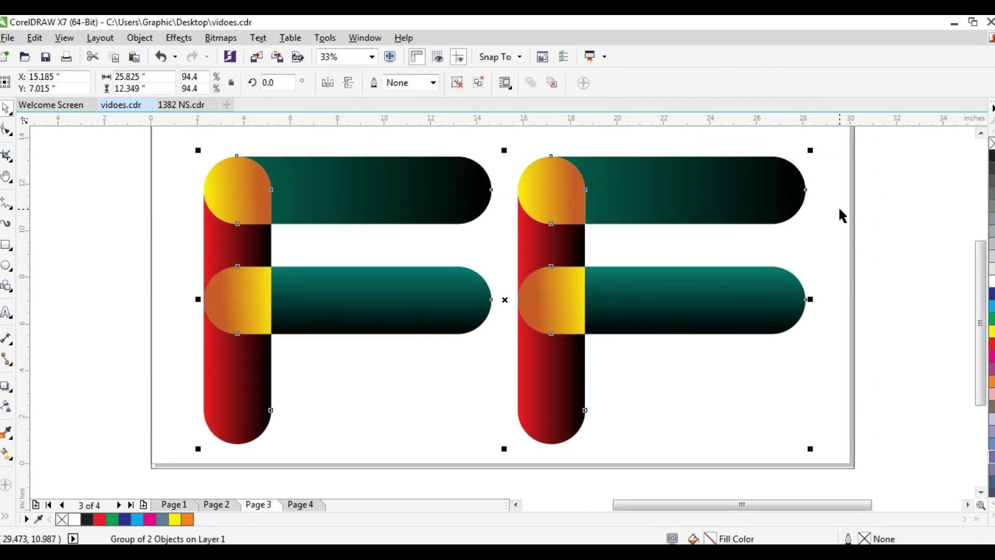
Step: Centre the group of Fs horizontally and vertically on the page frame rectangle
{"action": "left_click", "coordinate": [854, 224], "text": "shift"}
{"action": "key", "text": "c"}
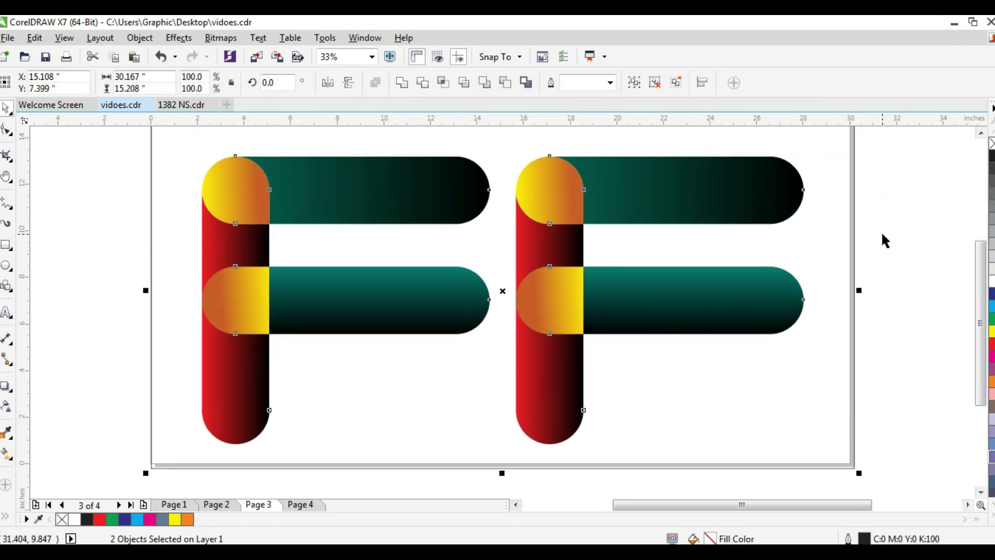
{"action": "key", "text": "e"}
{"action": "left_click", "coordinate": [900, 239]}
Step: Ungroup the pair of Fs and break the right F into its separate pieces
{"action": "scroll", "coordinate": [877, 282], "scroll_direction": "up", "scroll_amount": 1}
{"action": "left_click", "coordinate": [542, 208]}
{"action": "left_click", "coordinate": [466, 87]}
{"action": "left_click", "coordinate": [711, 194]}
{"action": "left_click", "coordinate": [457, 84]}
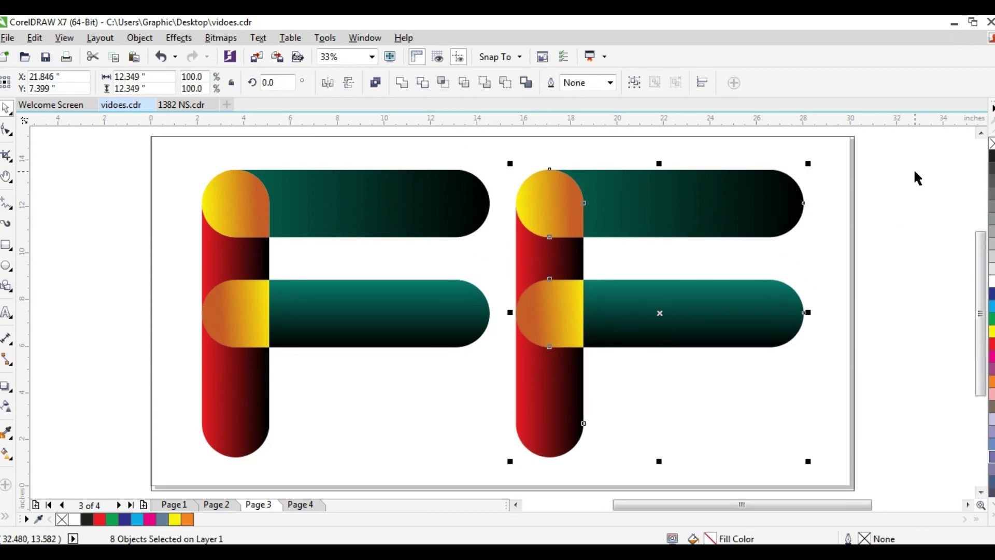
Step: Fill both horizontal bars of the right F with solid black (K 100)
{"action": "left_click", "coordinate": [749, 212]}
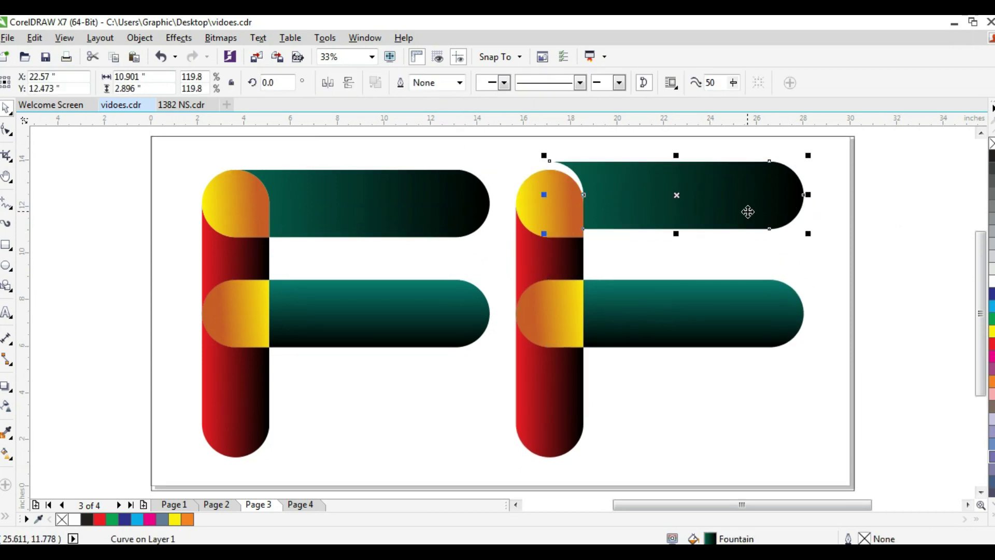
{"action": "left_click", "coordinate": [990, 158]}
{"action": "left_click", "coordinate": [657, 318]}
{"action": "left_click", "coordinate": [990, 158]}
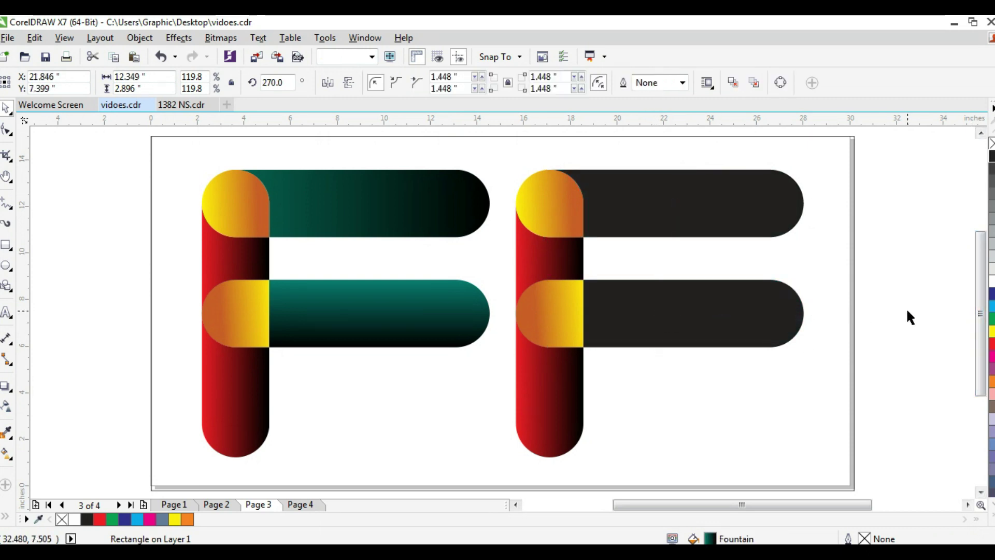
{"action": "left_click", "coordinate": [907, 311]}
Step: Group all the pieces of both Fs together, leaving the page frame out of the group
{"action": "left_click_drag", "start_coordinate": [827, 156], "coordinate": [156, 462]}
{"action": "left_click", "coordinate": [856, 405], "text": "shift"}
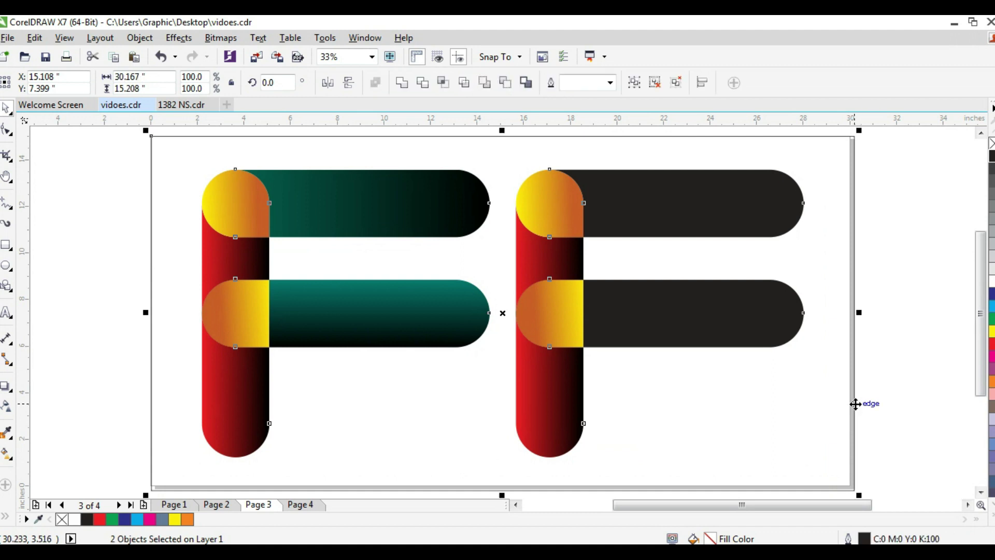
{"action": "left_click", "coordinate": [617, 132]}
Step: Fill the lower and upper overlap pieces of the right F with white
{"action": "left_click", "coordinate": [573, 298]}
{"action": "left_click", "coordinate": [570, 309], "text": "ctrl"}
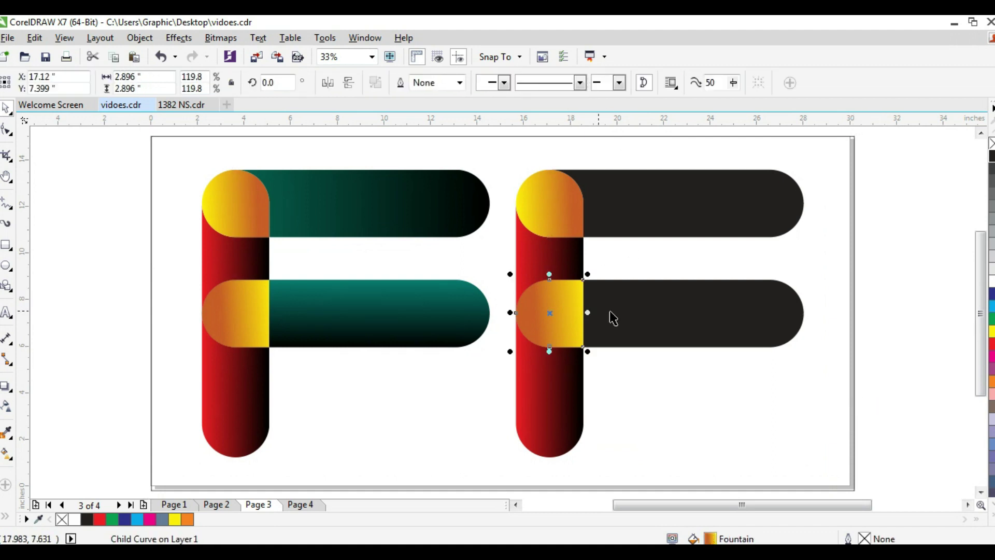
{"action": "left_click", "coordinate": [992, 281]}
{"action": "left_click", "coordinate": [573, 222], "text": "ctrl"}
{"action": "left_click", "coordinate": [992, 280]}
Step: Fill the right F's lower overlap piece with magenta (M 100) and give it a linear fountain fill
{"action": "left_click", "coordinate": [852, 386]}
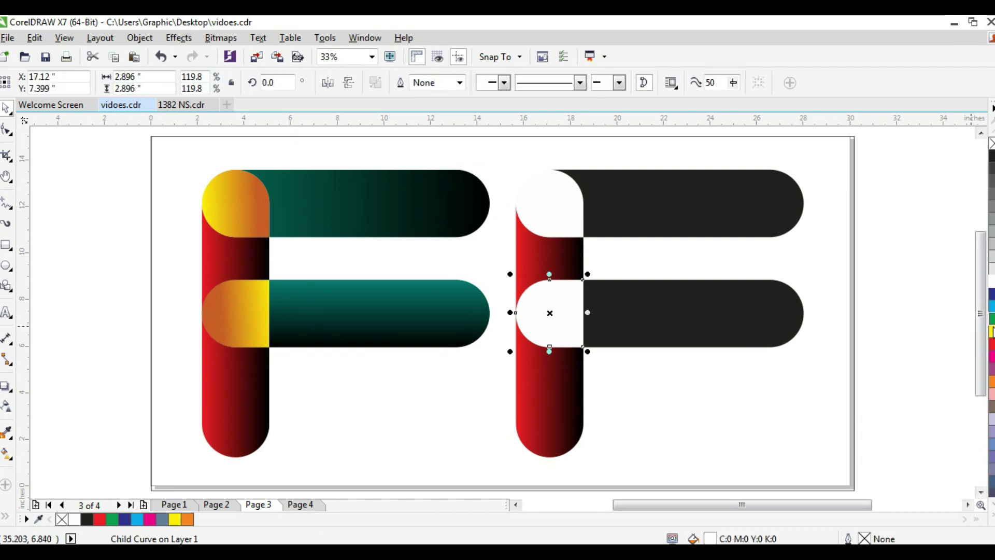
{"action": "left_click", "coordinate": [991, 358]}
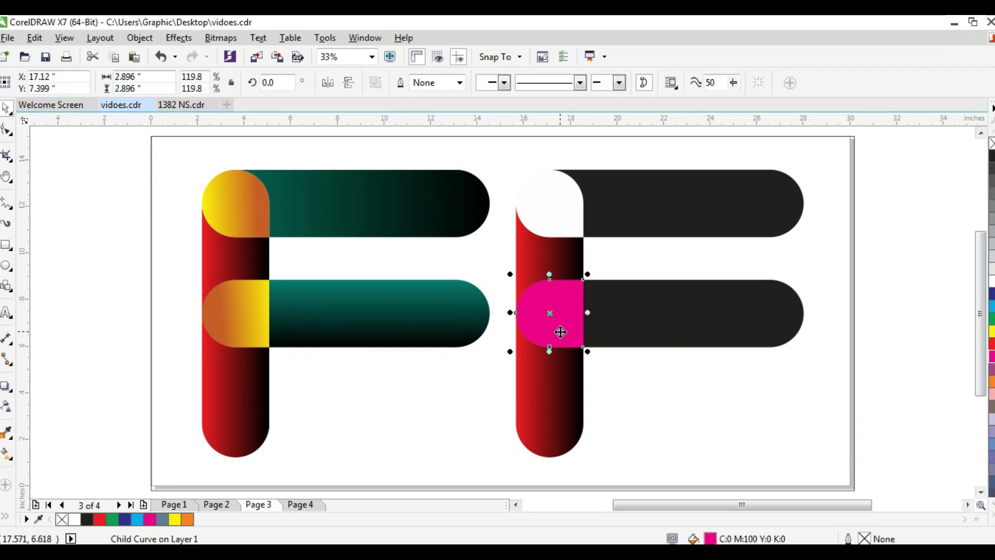
{"action": "key", "text": "g"}
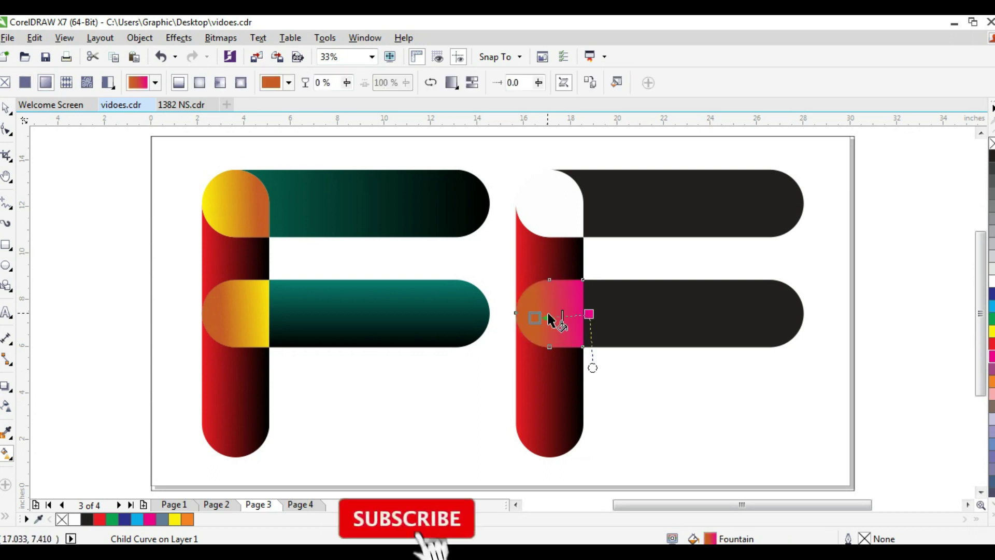
Step: Set the end colour of the right F's lower overlap gradient to black
{"action": "left_click", "coordinate": [539, 318]}
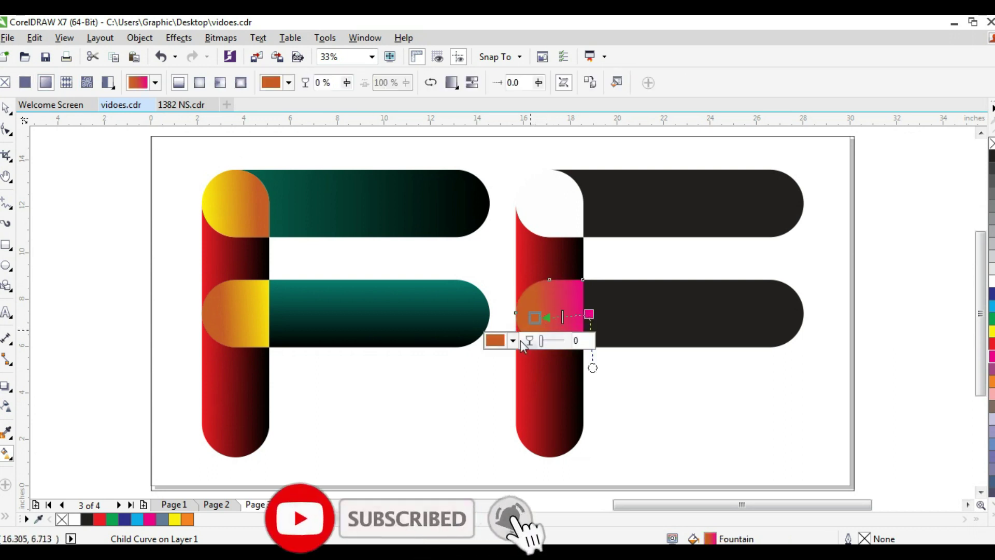
{"action": "left_click", "coordinate": [512, 340]}
{"action": "mouse_move", "coordinate": [555, 428]}
{"action": "left_mouse_down"}
{"action": "mouse_move", "coordinate": [510, 489]}
{"action": "mouse_move", "coordinate": [494, 491]}
{"action": "left_mouse_up"}
{"action": "left_click", "coordinate": [5, 104]}
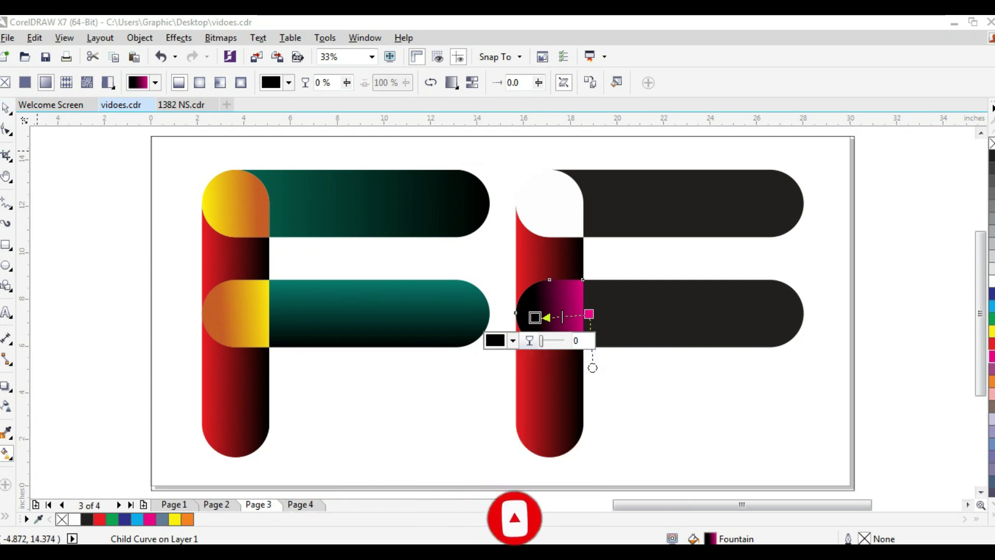
{"action": "left_click", "coordinate": [6, 109]}
Step: Fill the right F's upper overlap piece with magenta and apply a magenta-to-black linear fountain fill
{"action": "left_click", "coordinate": [544, 203]}
{"action": "left_click", "coordinate": [543, 202], "text": "ctrl"}
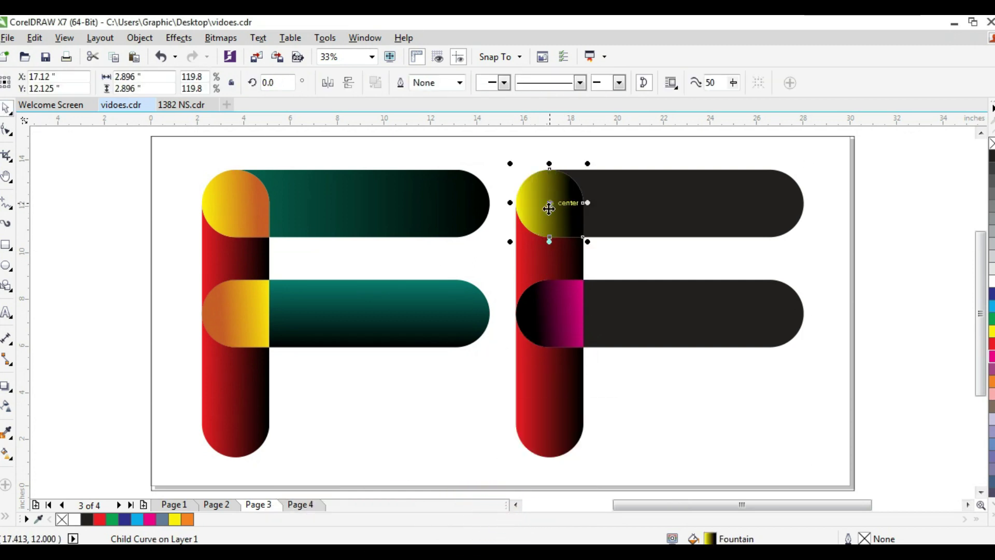
{"action": "left_click", "coordinate": [561, 284]}
{"action": "left_click", "coordinate": [561, 216], "text": "ctrl"}
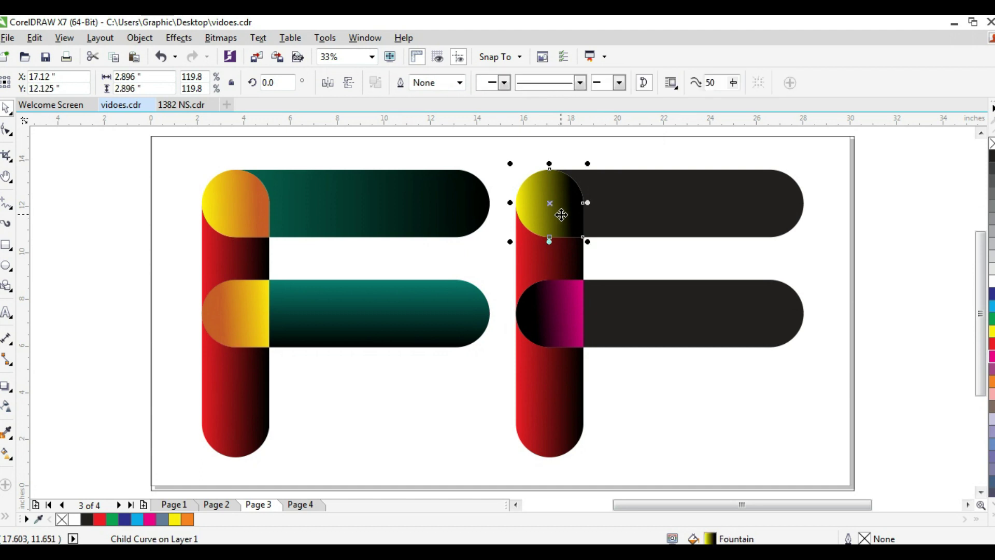
{"action": "left_click", "coordinate": [990, 356]}
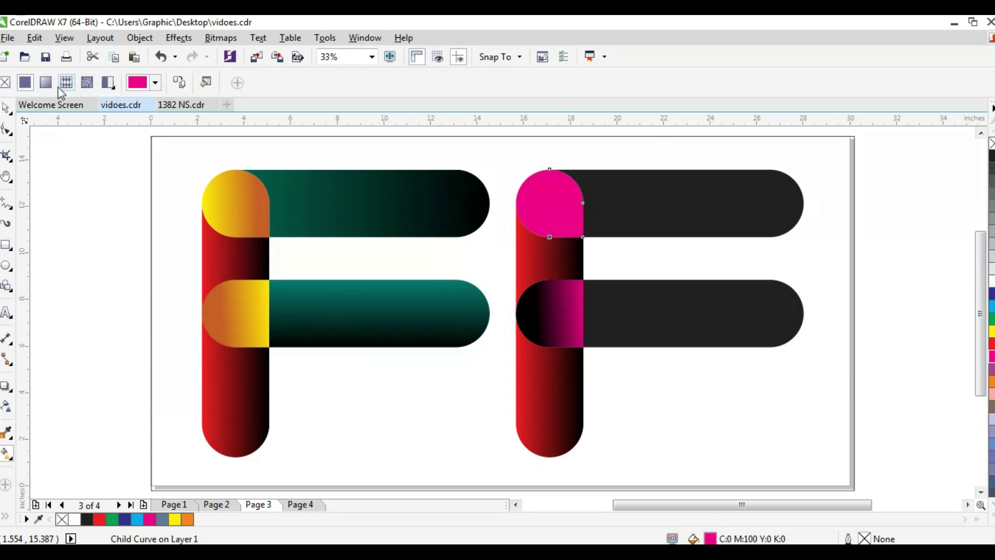
{"action": "left_click", "coordinate": [46, 82]}
{"action": "left_click", "coordinate": [6, 109]}
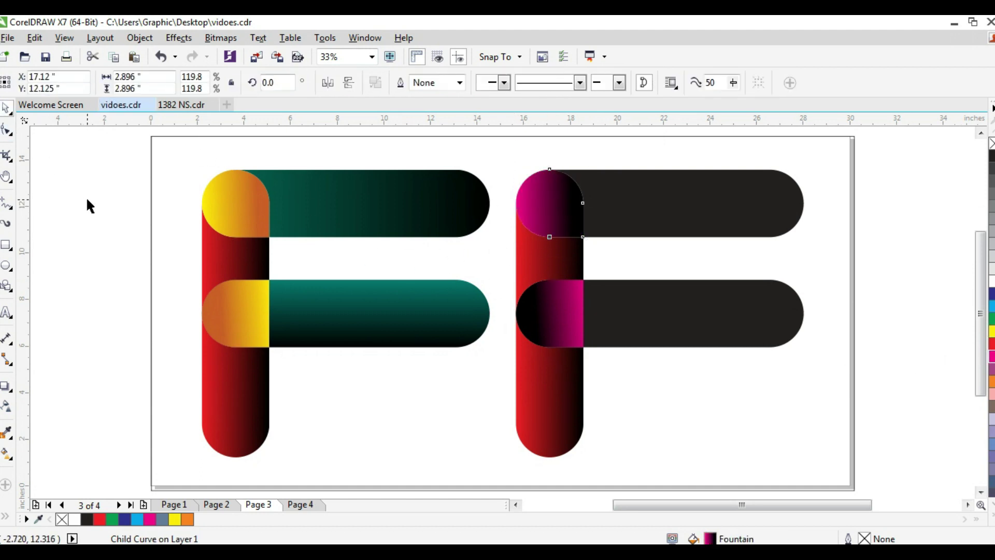
Step: Fill both horizontal bars of the right F with rich black (C 100, M 100, Y 100, K 100)
{"action": "left_click", "coordinate": [905, 313]}
{"action": "left_click", "coordinate": [705, 308]}
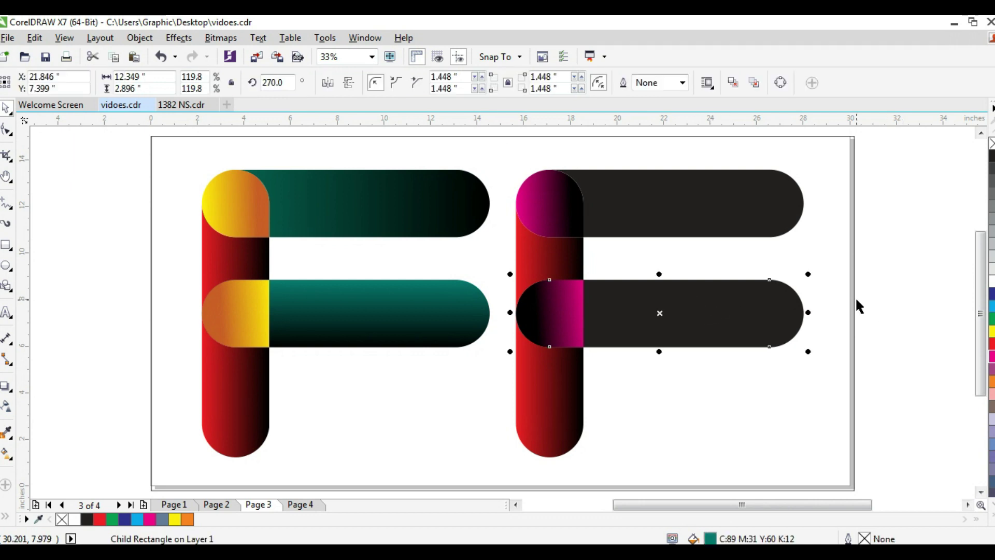
{"action": "left_click", "coordinate": [911, 303]}
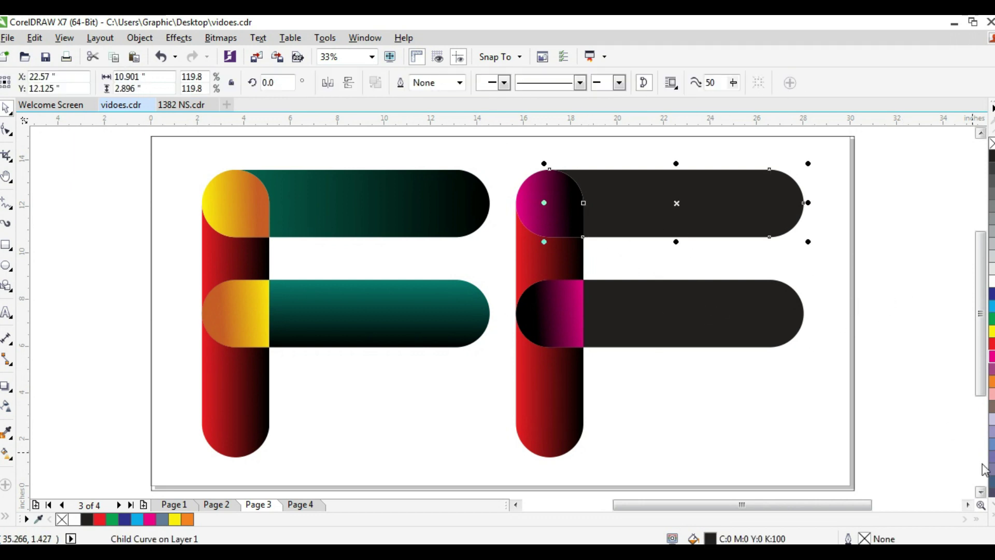
{"action": "left_click", "coordinate": [993, 516]}
{"action": "left_click", "coordinate": [982, 220]}
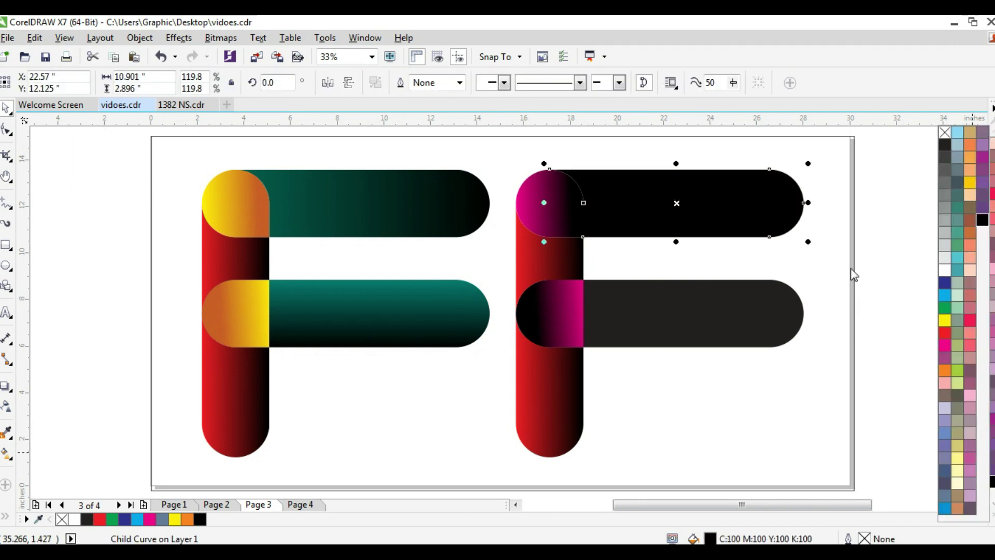
{"action": "left_click", "coordinate": [726, 298]}
{"action": "key", "text": "ctrl+r"}
{"action": "left_click", "coordinate": [746, 387]}
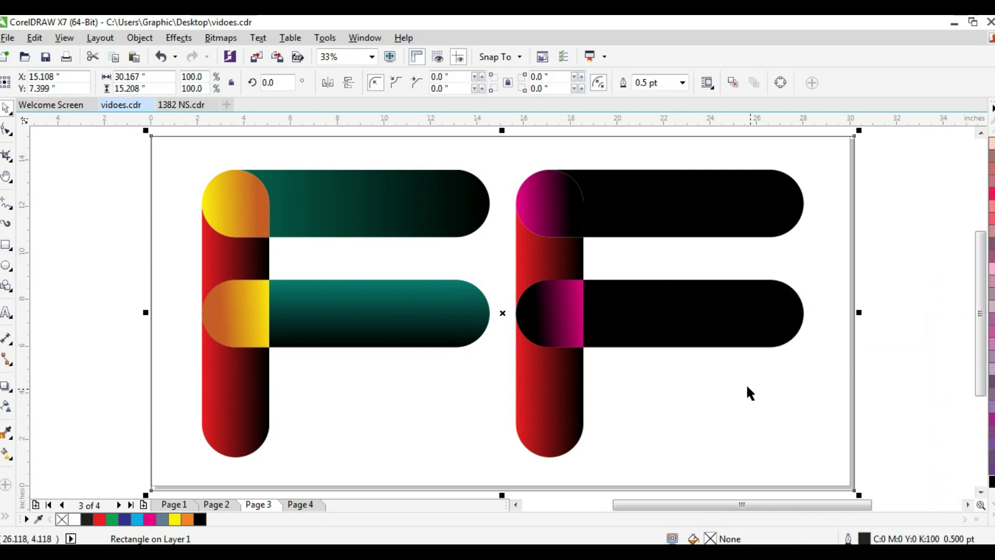
{"action": "left_click", "coordinate": [880, 147]}
{"action": "left_click_drag", "start_coordinate": [930, 138], "coordinate": [492, 482]}
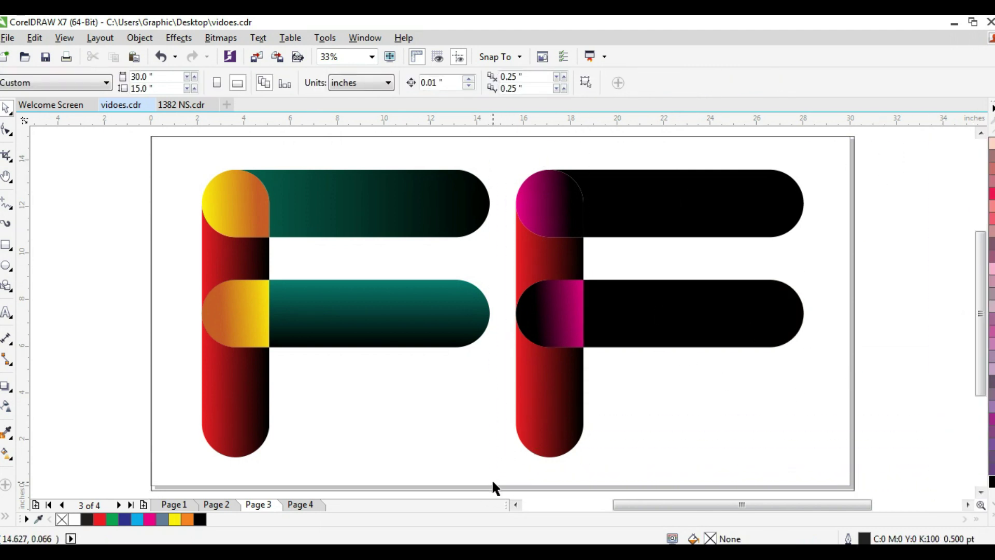
Step: Fill the lower stem piece of the right F with yellow (Y 100) and apply a linear fountain fill
{"action": "left_click", "coordinate": [545, 398]}
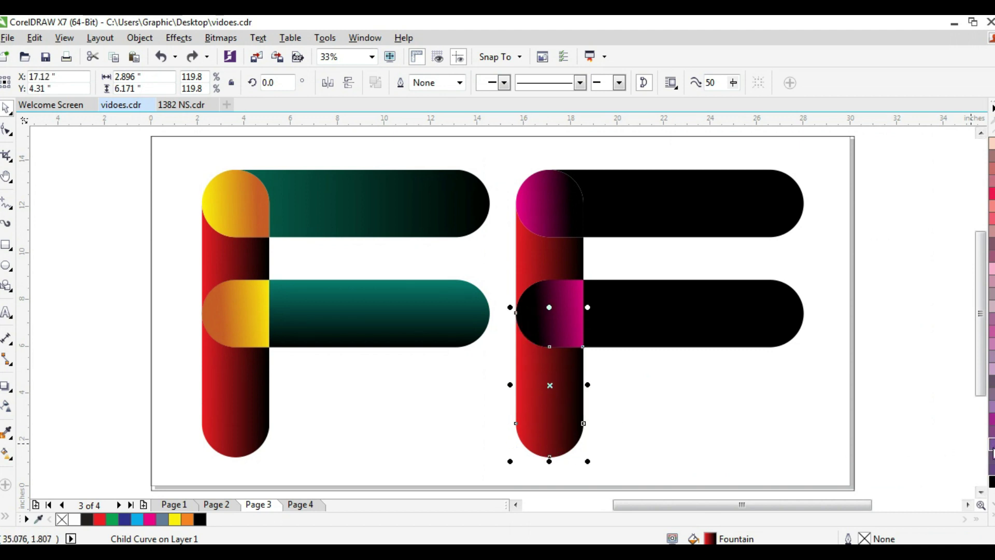
{"action": "left_click", "coordinate": [992, 514]}
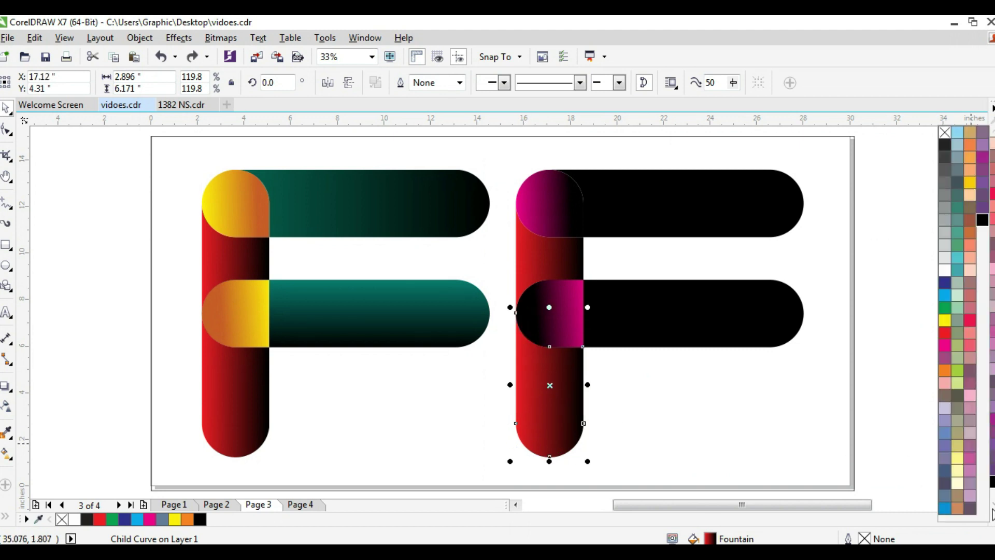
{"action": "left_click", "coordinate": [944, 321]}
{"action": "key", "text": "g"}
{"action": "left_click", "coordinate": [45, 83]}
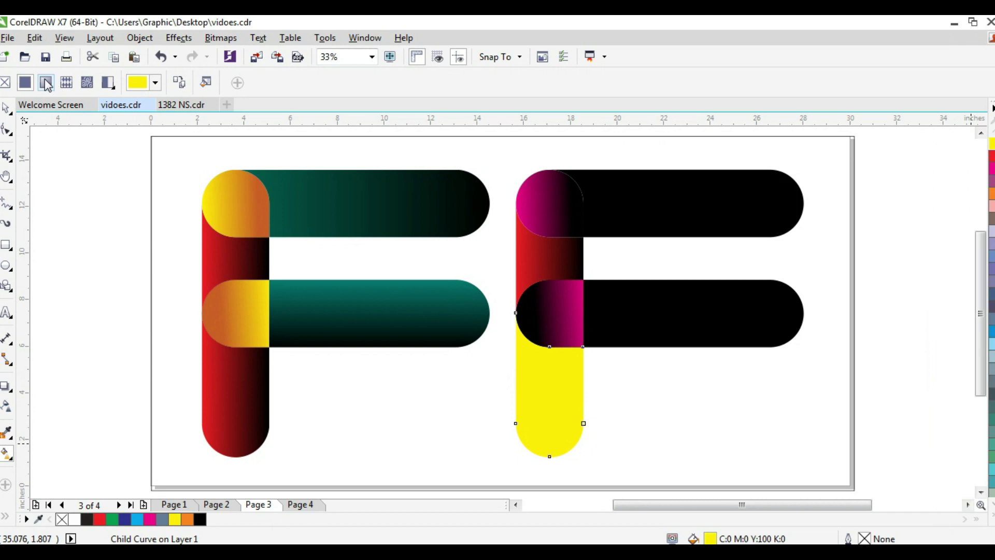
{"action": "left_click", "coordinate": [46, 83]}
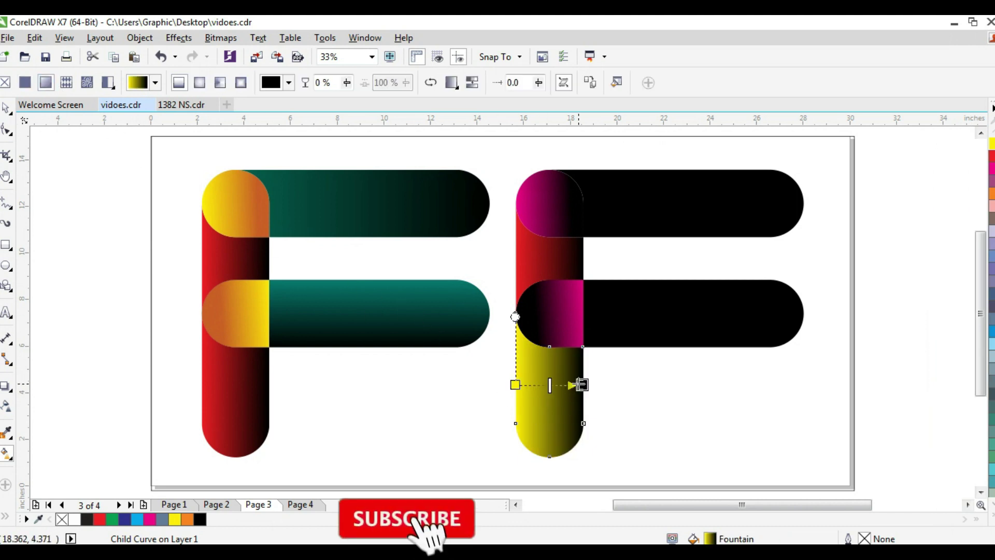
Step: Set the end colour of the lower stem piece's gradient to orange (#F5880C)
{"action": "left_click", "coordinate": [515, 384]}
{"action": "left_click", "coordinate": [556, 407]}
{"action": "left_click_drag", "start_coordinate": [632, 369], "coordinate": [623, 355]}
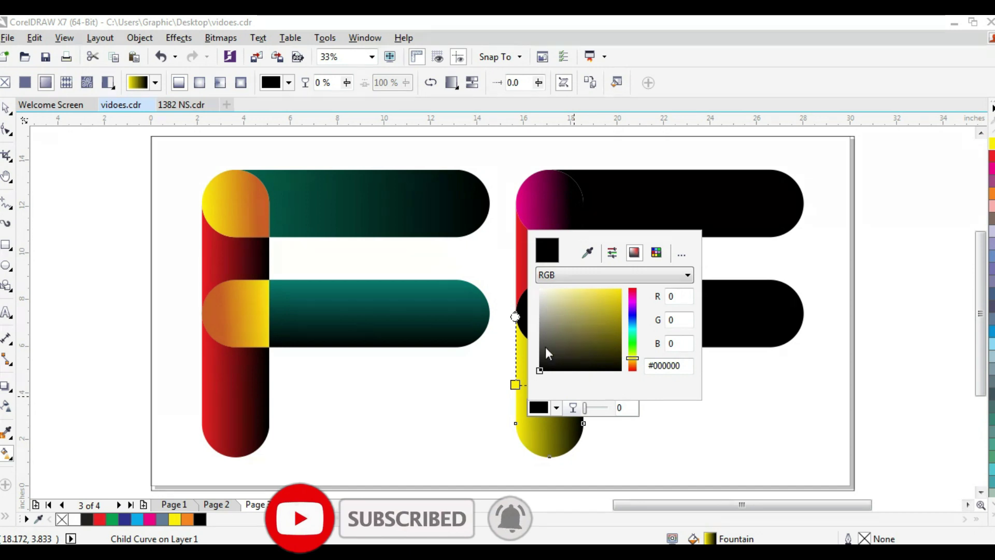
{"action": "left_click_drag", "start_coordinate": [540, 371], "coordinate": [581, 321]}
{"action": "left_click_drag", "start_coordinate": [633, 358], "coordinate": [632, 364]}
{"action": "left_click_drag", "start_coordinate": [583, 321], "coordinate": [620, 296]}
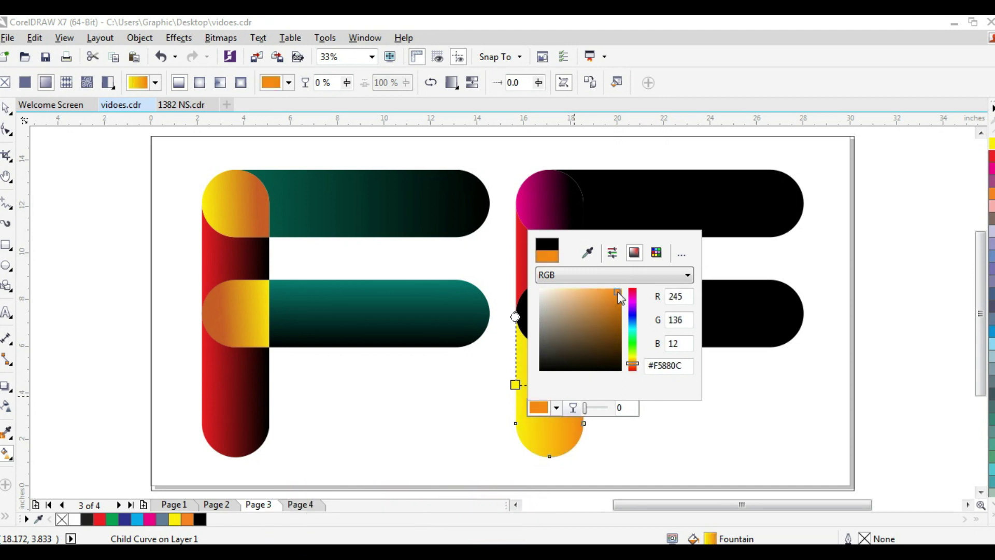
{"action": "left_click", "coordinate": [646, 417]}
Step: Redirect the lower stem piece's gradient so it runs downward, from yellow at the top to orange at the base
{"action": "left_click_drag", "start_coordinate": [583, 385], "coordinate": [526, 436]}
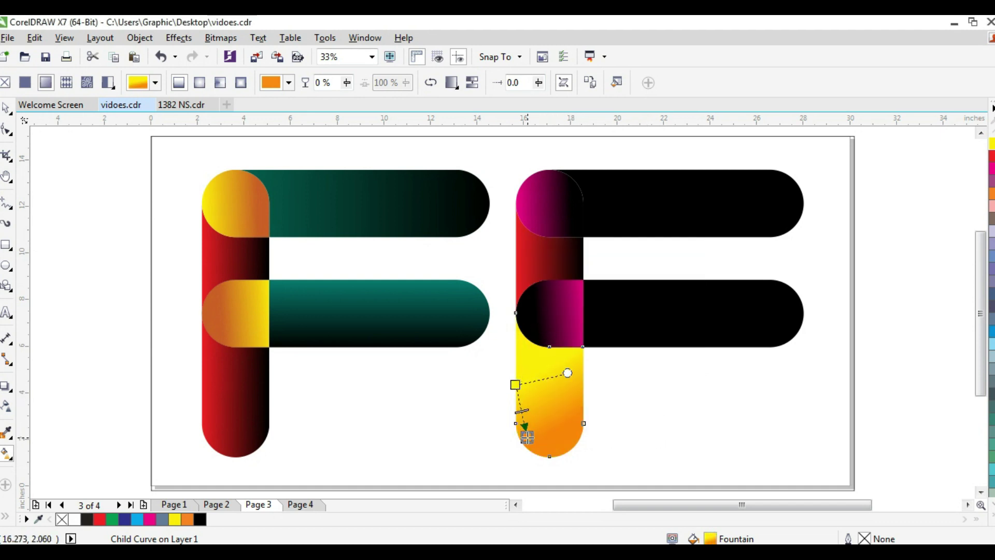
{"action": "left_click_drag", "start_coordinate": [527, 436], "coordinate": [535, 415]}
{"action": "left_click", "coordinate": [6, 108]}
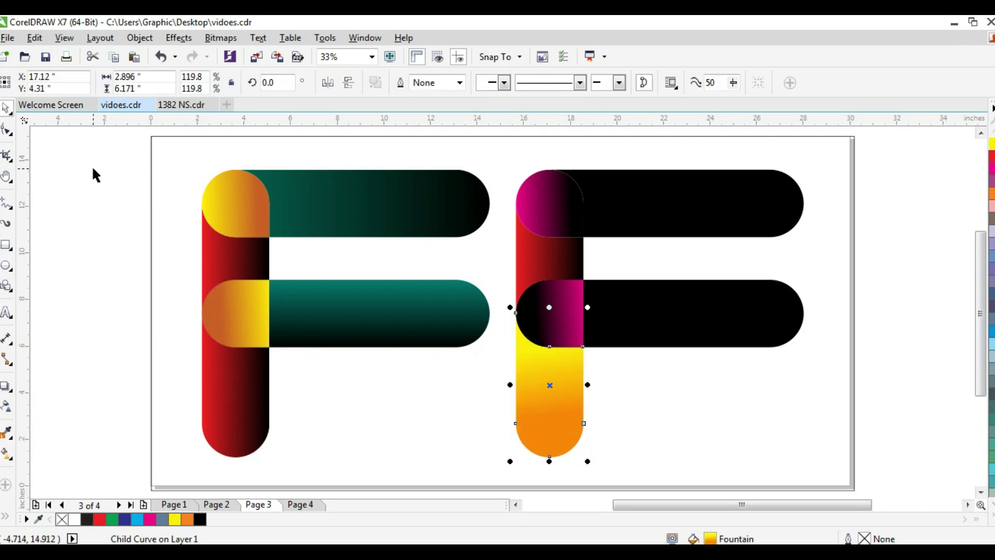
Step: Repeat the yellow-to-orange fountain fill on the stem piece between the two bars of the right F
{"action": "left_click", "coordinate": [552, 268]}
{"action": "key", "text": "ctrl+r"}
{"action": "key", "text": "ctrl+z"}
{"action": "left_click", "coordinate": [550, 263], "text": "ctrl"}
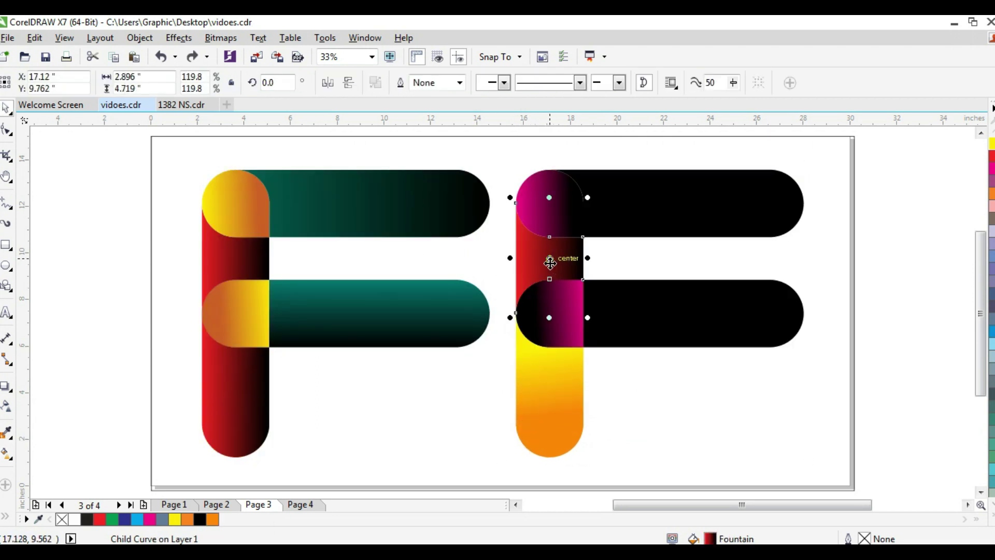
{"action": "left_click", "coordinate": [621, 388]}
Step: Fit both Fs in view and show the page in a full-screen preview
{"action": "scroll", "coordinate": [646, 386], "scroll_direction": "down", "scroll_amount": 1}
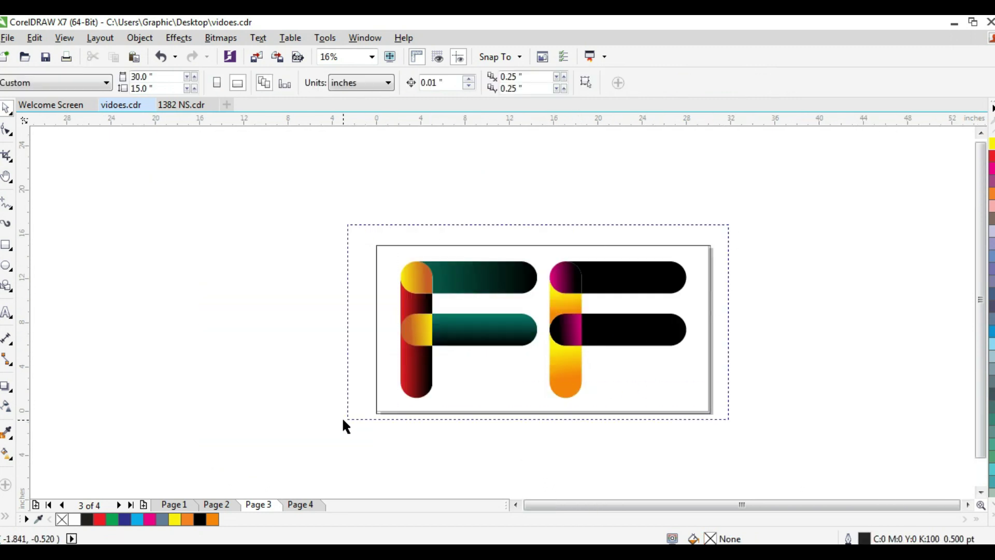
{"action": "key", "text": "ctrl+a"}
{"action": "key", "text": "shift+F2"}
{"action": "key", "text": "F9"}
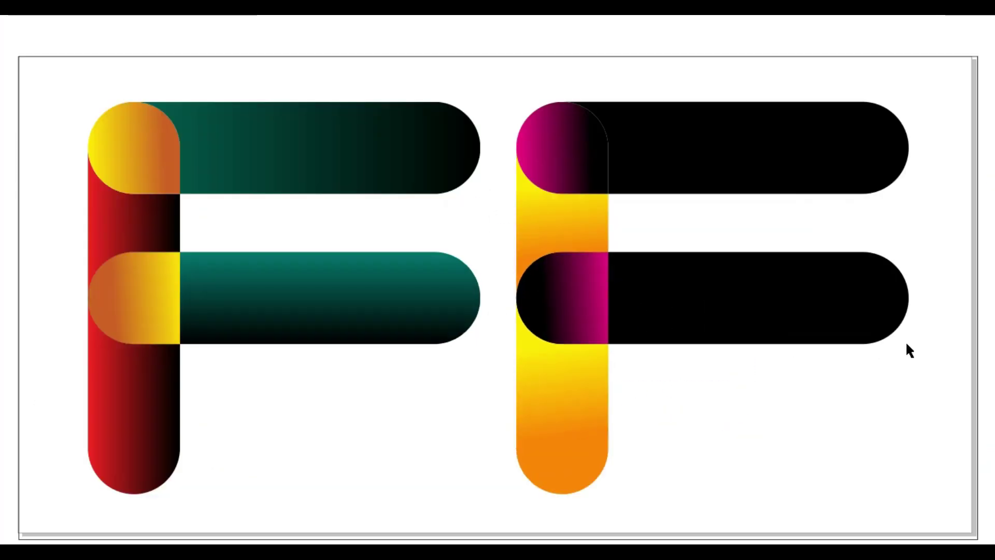